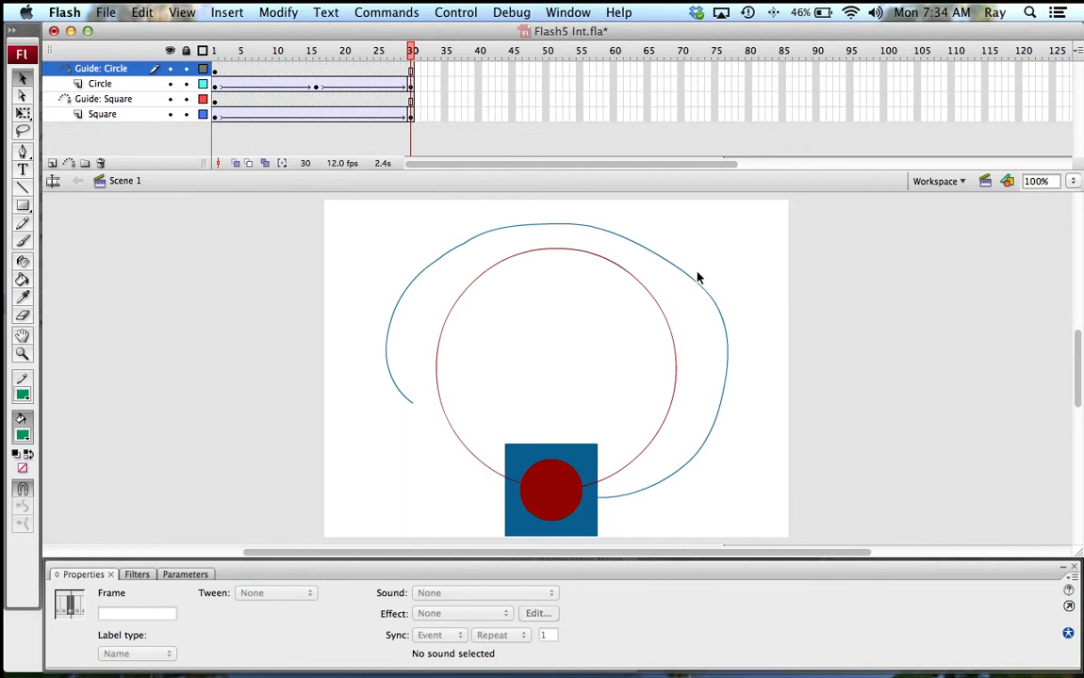
Step: Test the movie, then check the square and circle positions at frames 1, 16 and 30
key(super+Return)
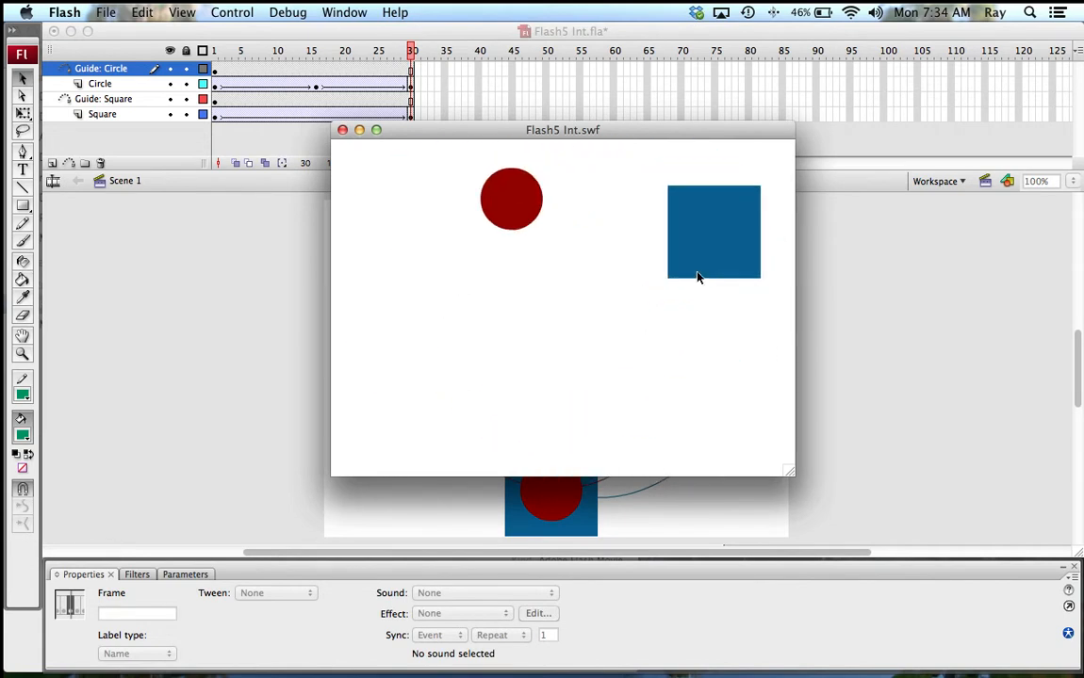
key(super+w)
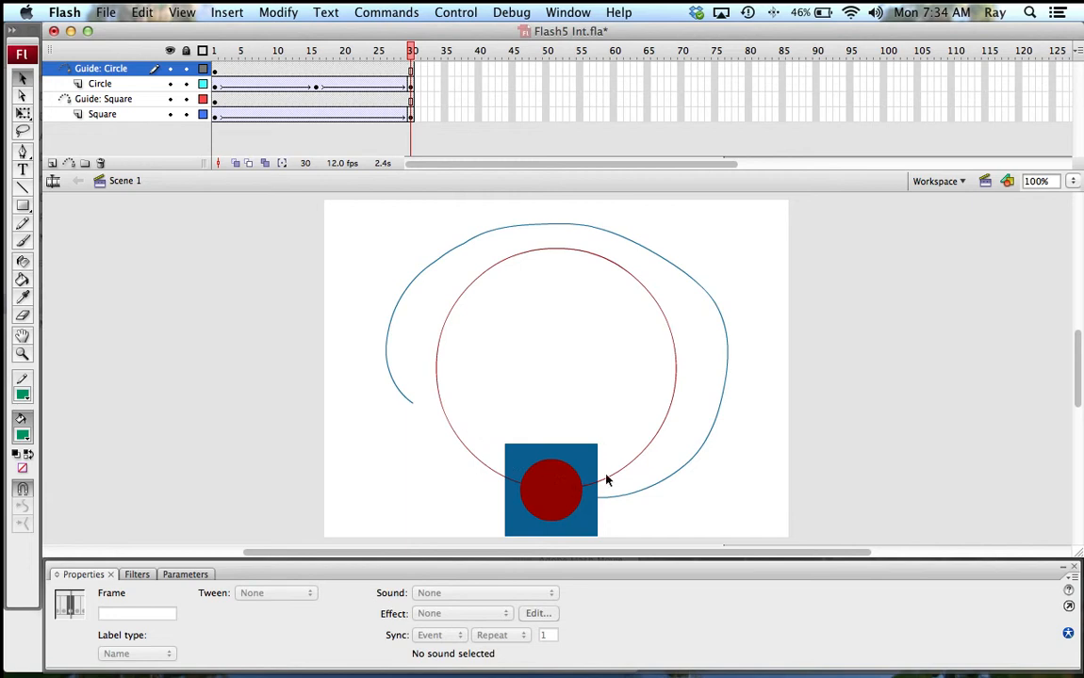
click(315, 85)
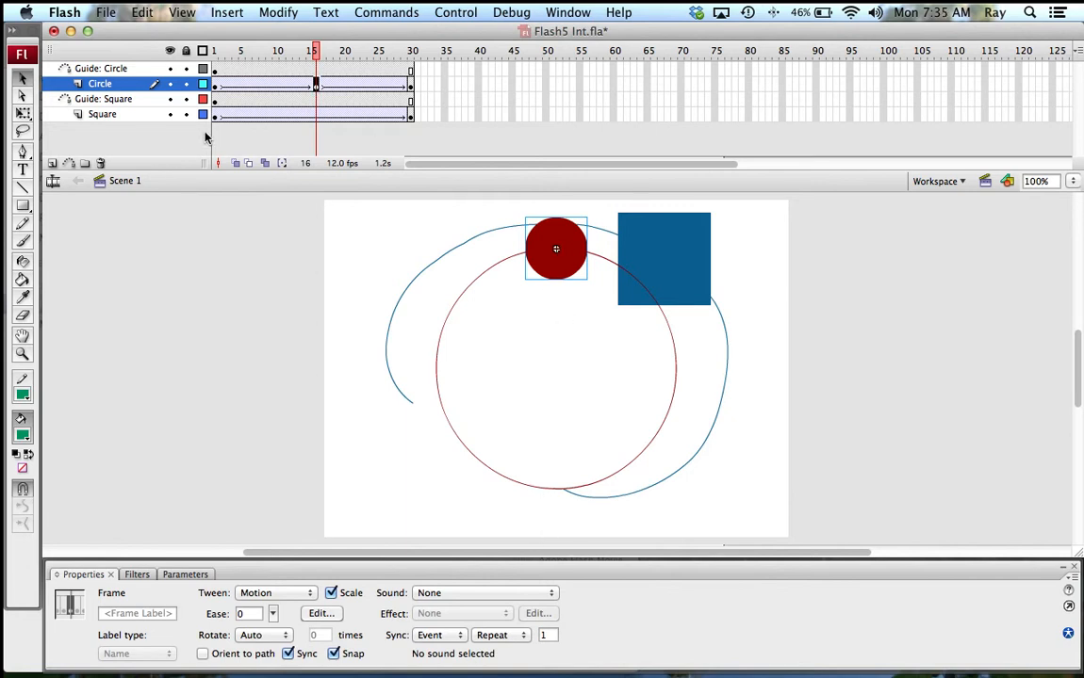
click(216, 86)
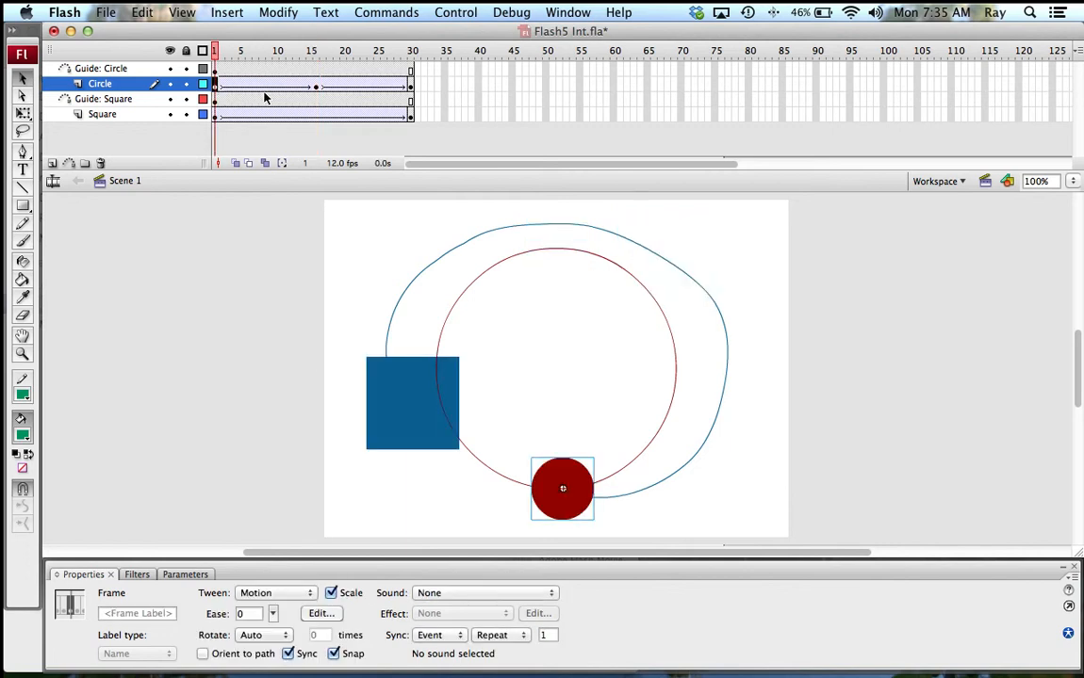
click(317, 86)
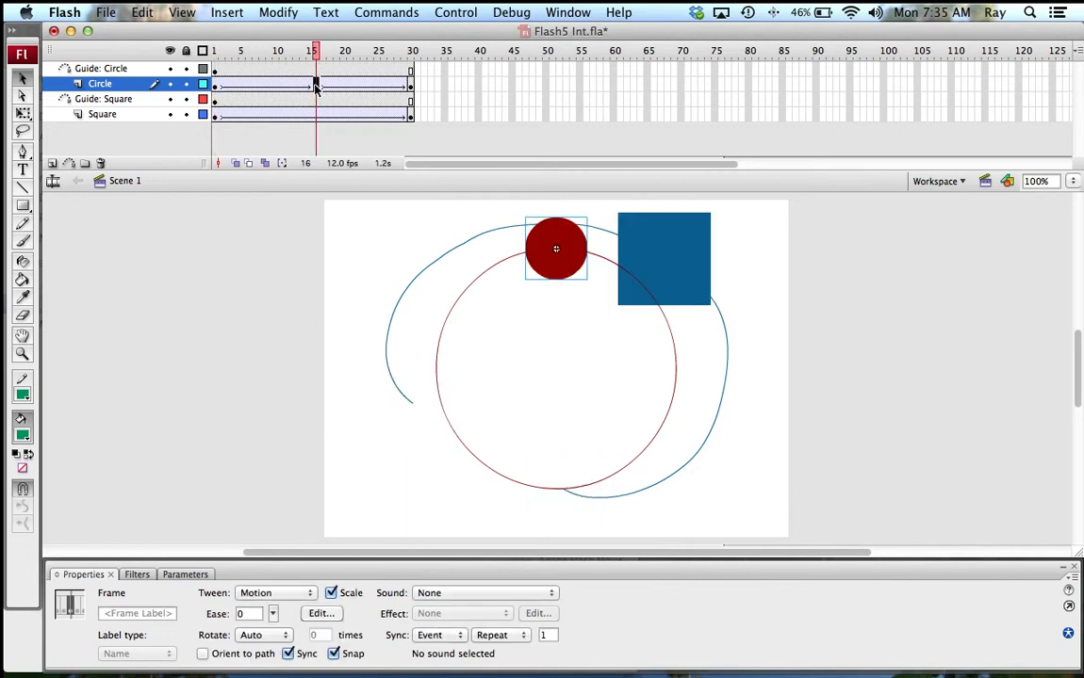
click(411, 86)
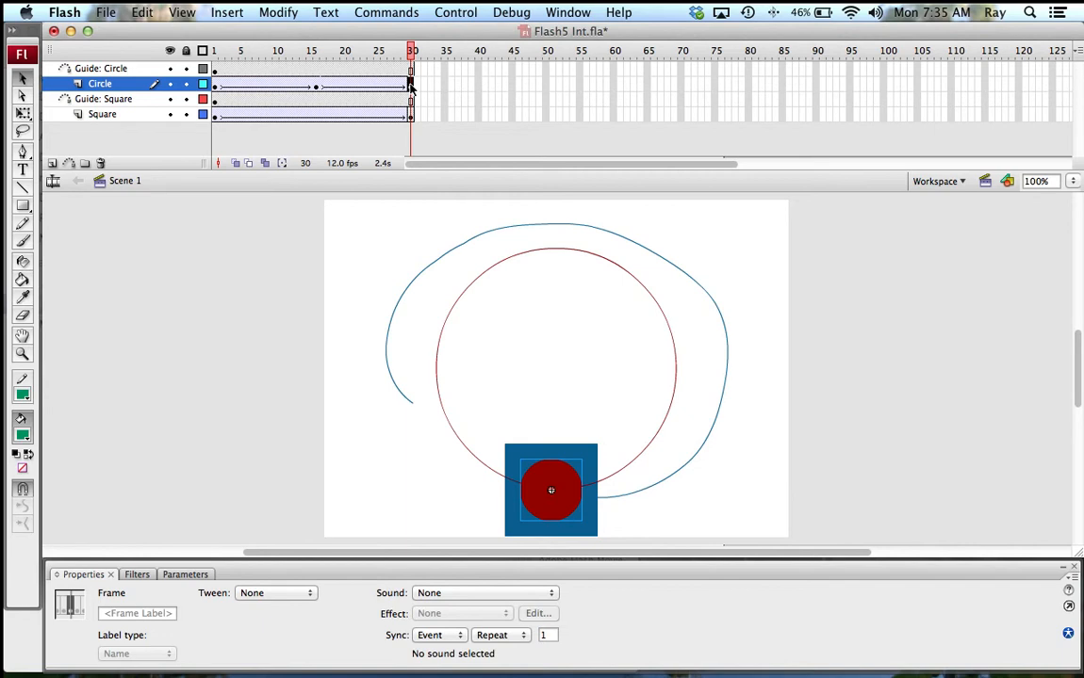
click(253, 313)
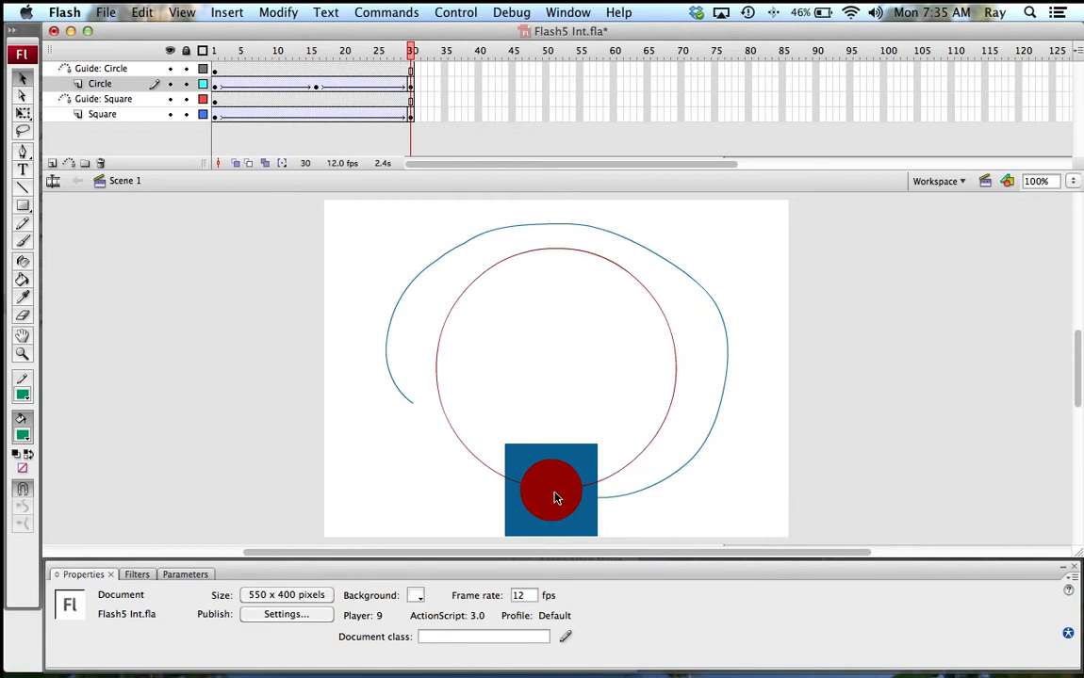
Step: Insert Layer 12, move it to the top of the stack and rename it Hexagon
click(53, 164)
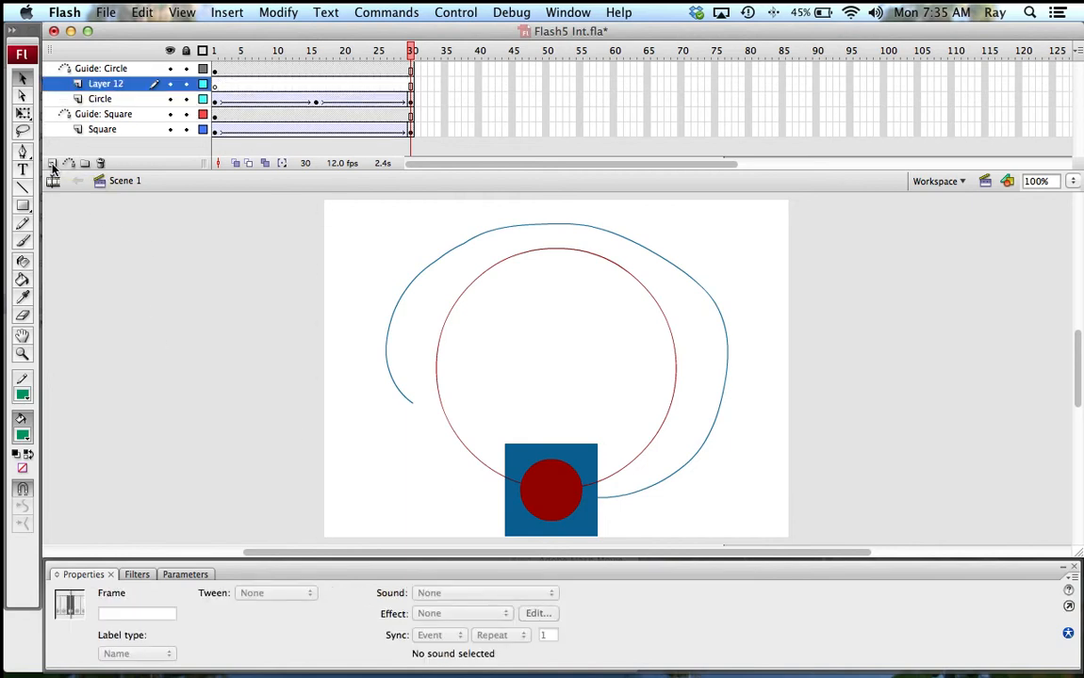
click(92, 87)
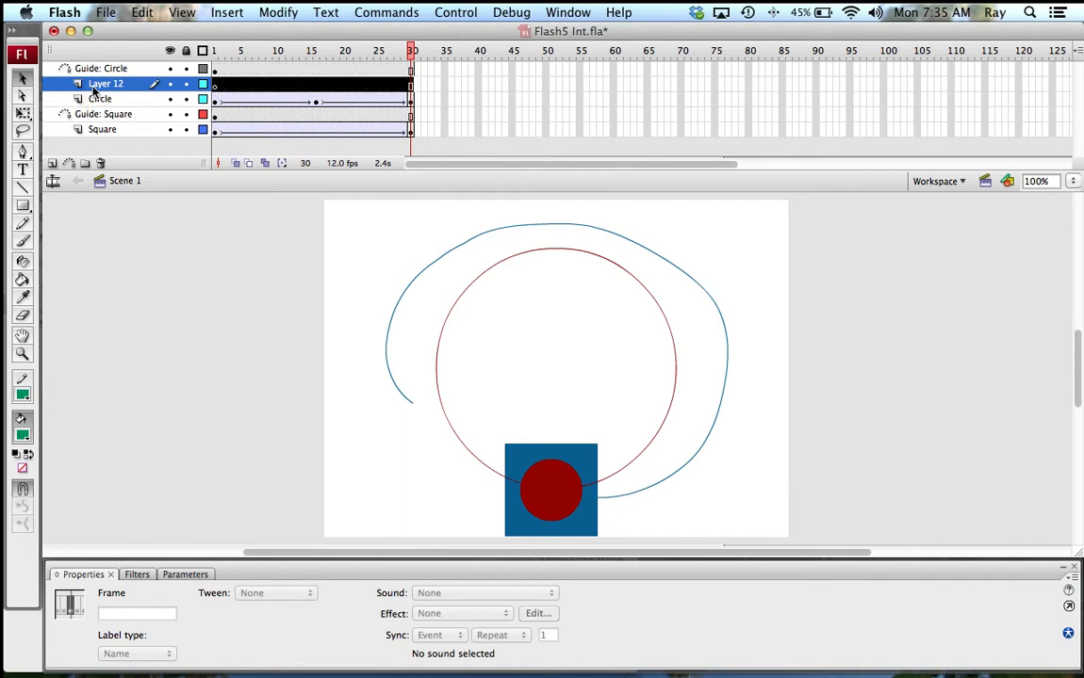
drag(93, 89, 97, 71)
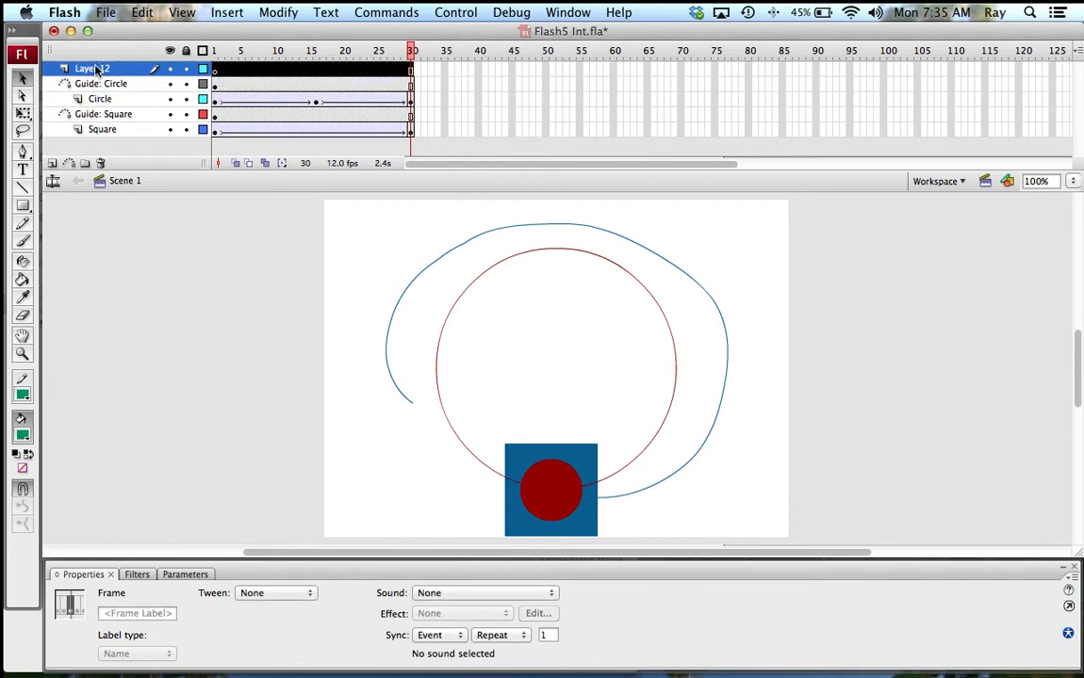
double_click(86, 71)
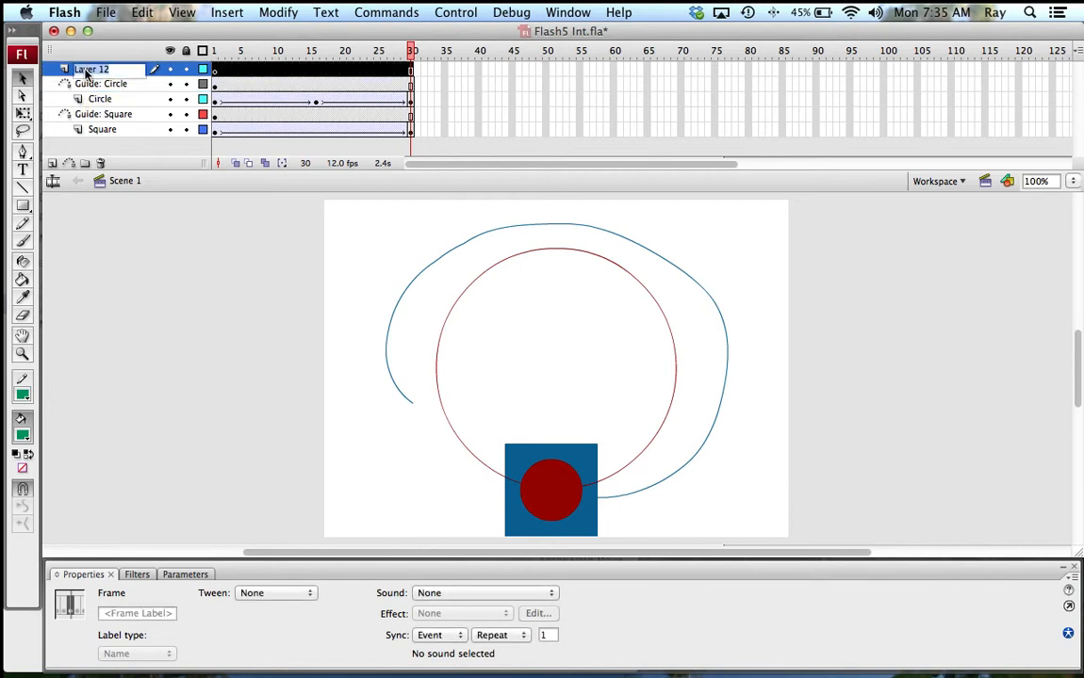
text(Hexagon)
click(131, 217)
click(24, 206)
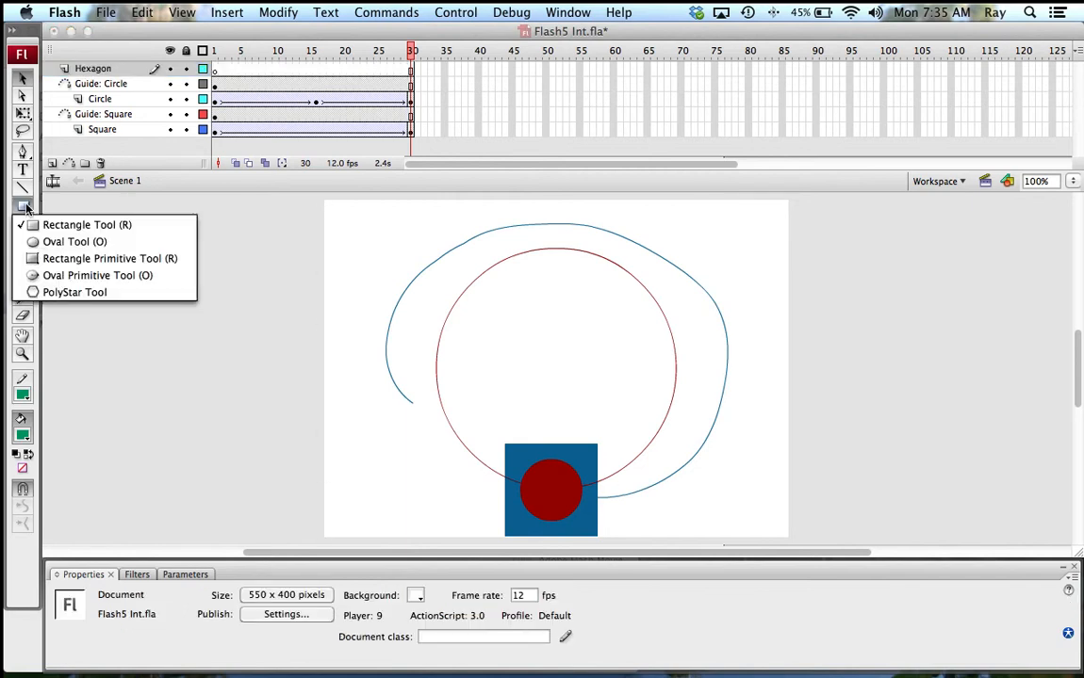
Step: Set the PolyStar tool to 6 sides and draw a green hexagon in the stage's upper left
click(37, 293)
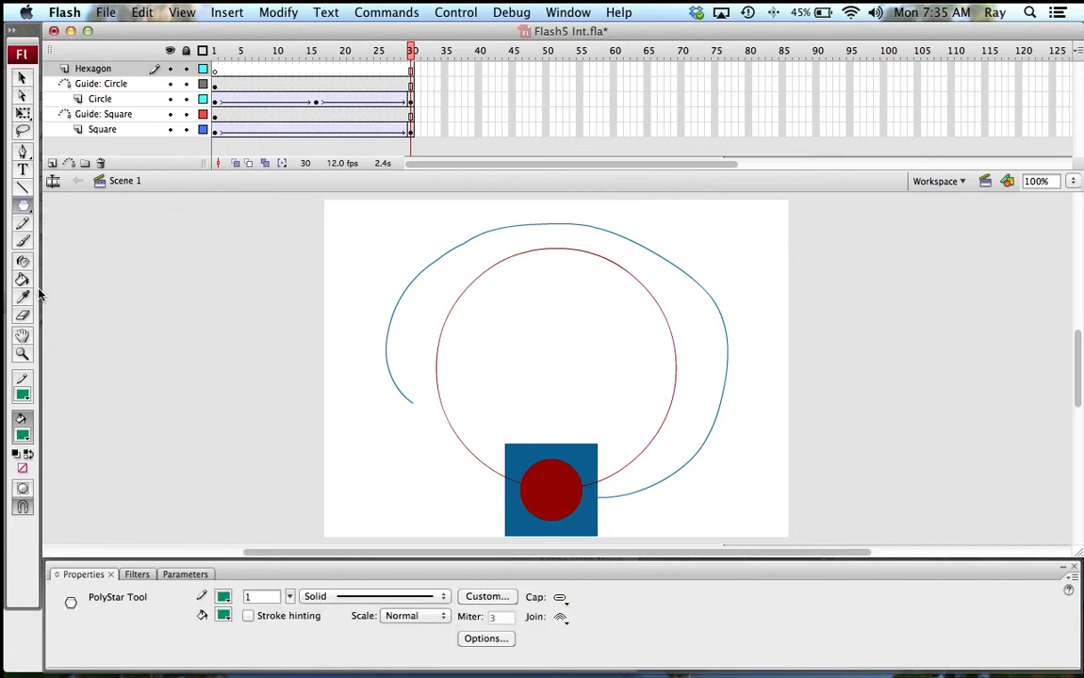
click(484, 639)
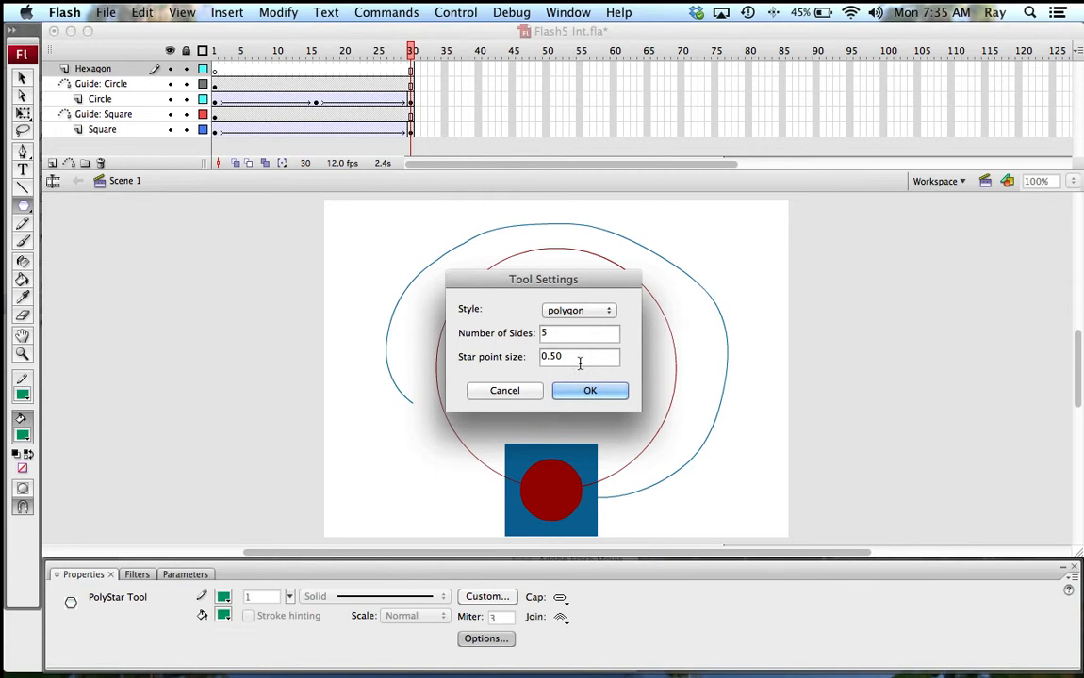
drag(566, 332, 529, 332)
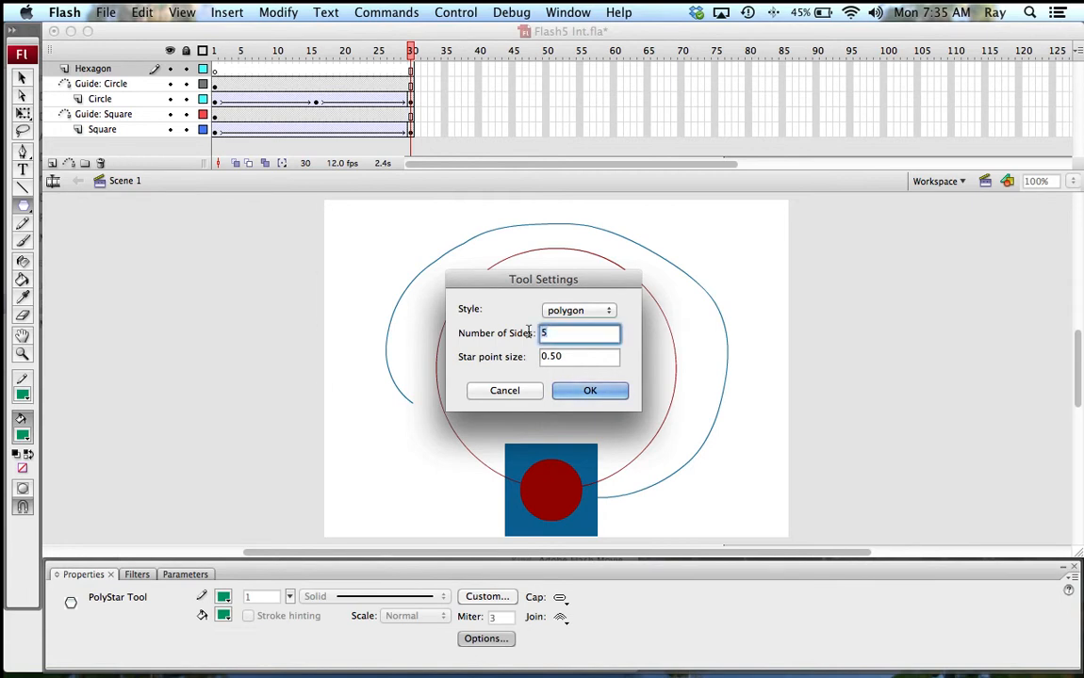
text(6)
key(Return)
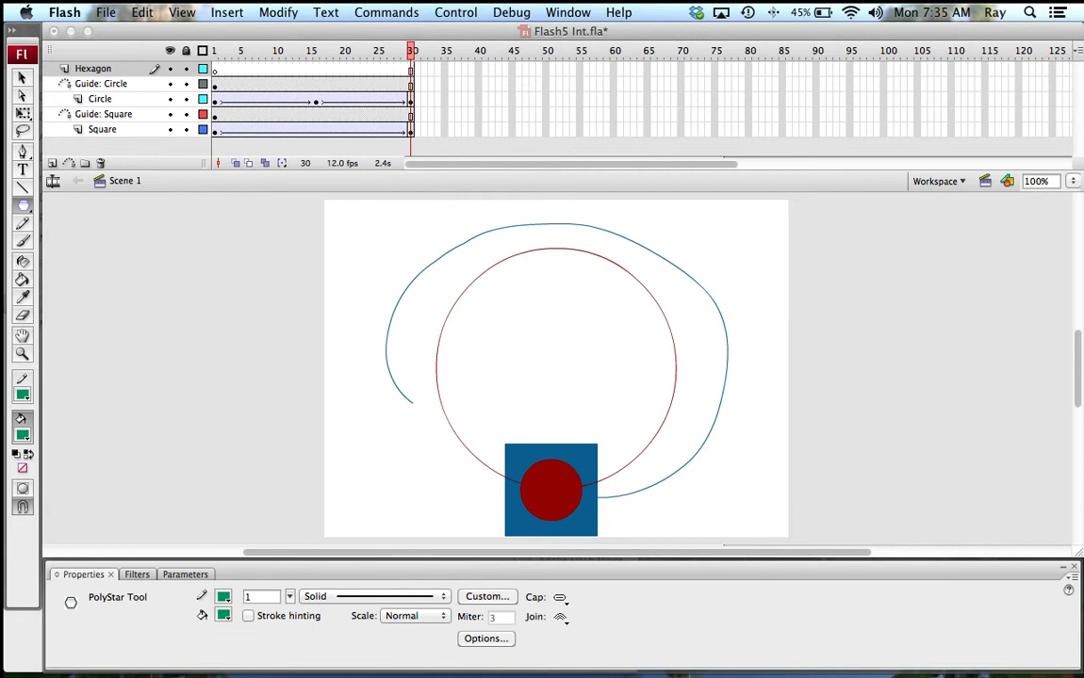
drag(497, 302, 532, 341)
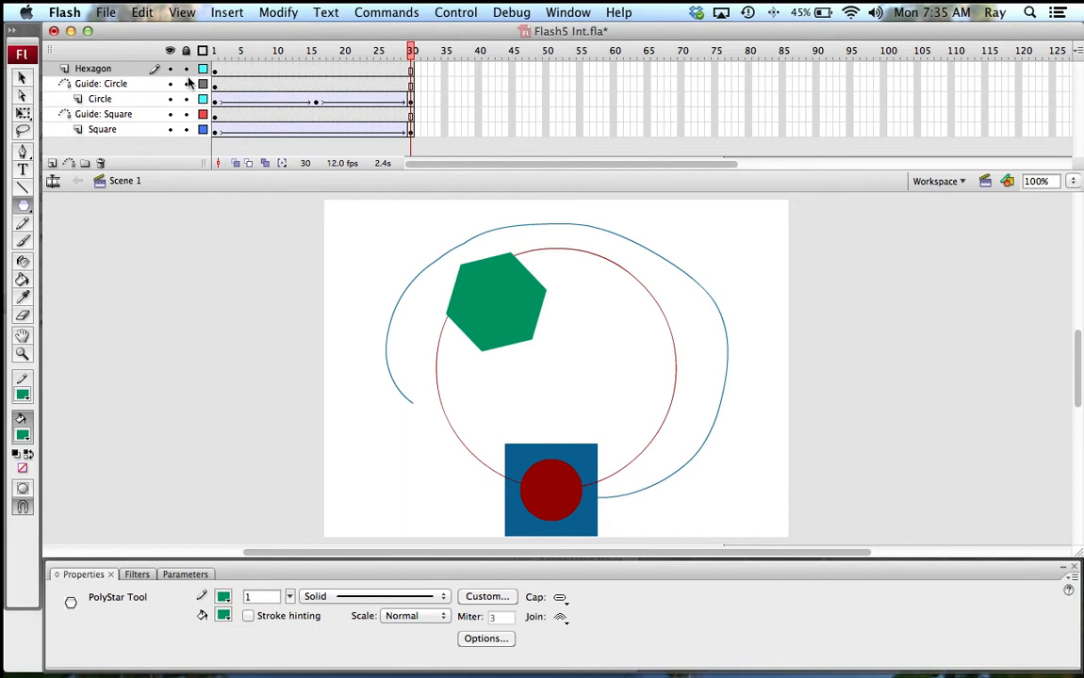
click(215, 70)
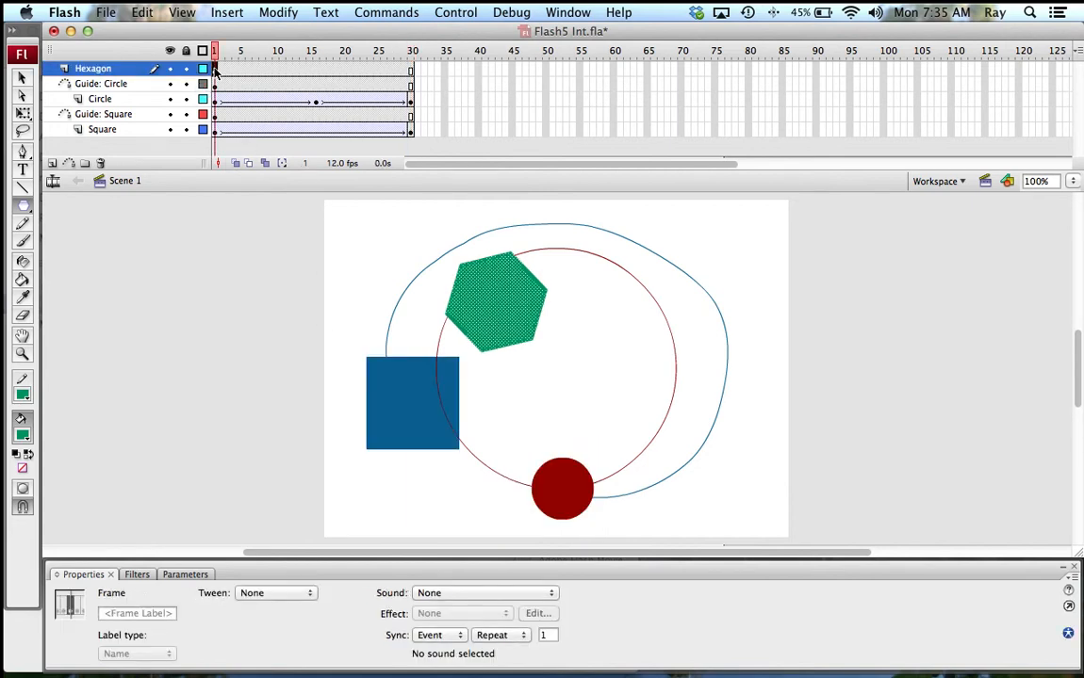
Step: Add a keyframe at frame 30 on the Hexagon layer and create a motion tween over frames 1–30
click(411, 71)
right_click(412, 74)
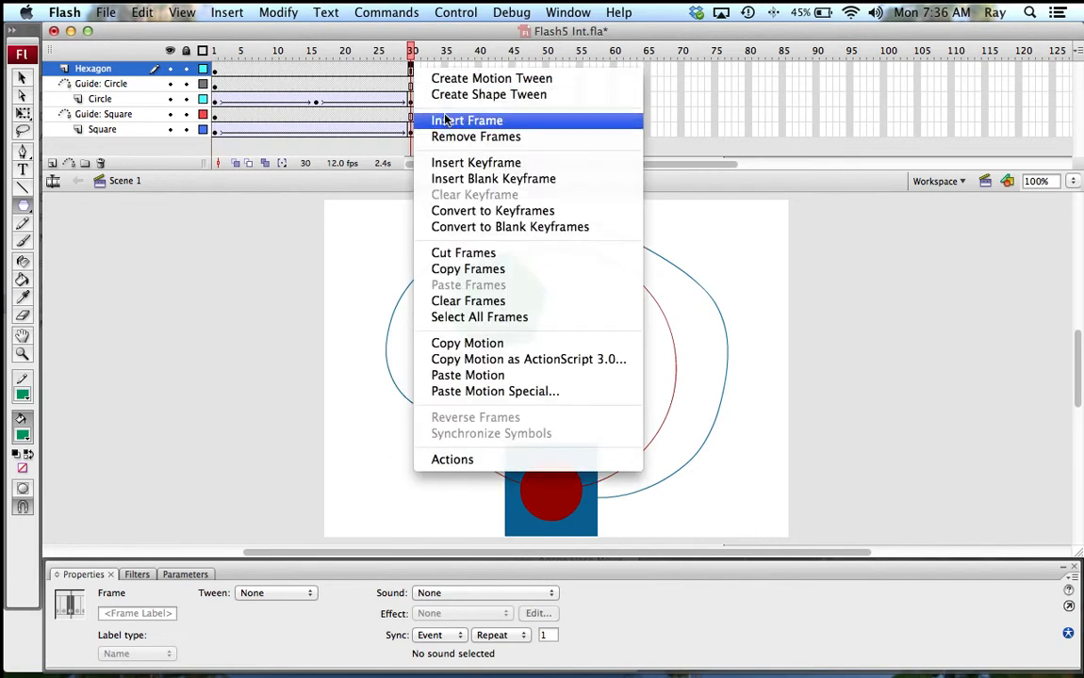
click(443, 162)
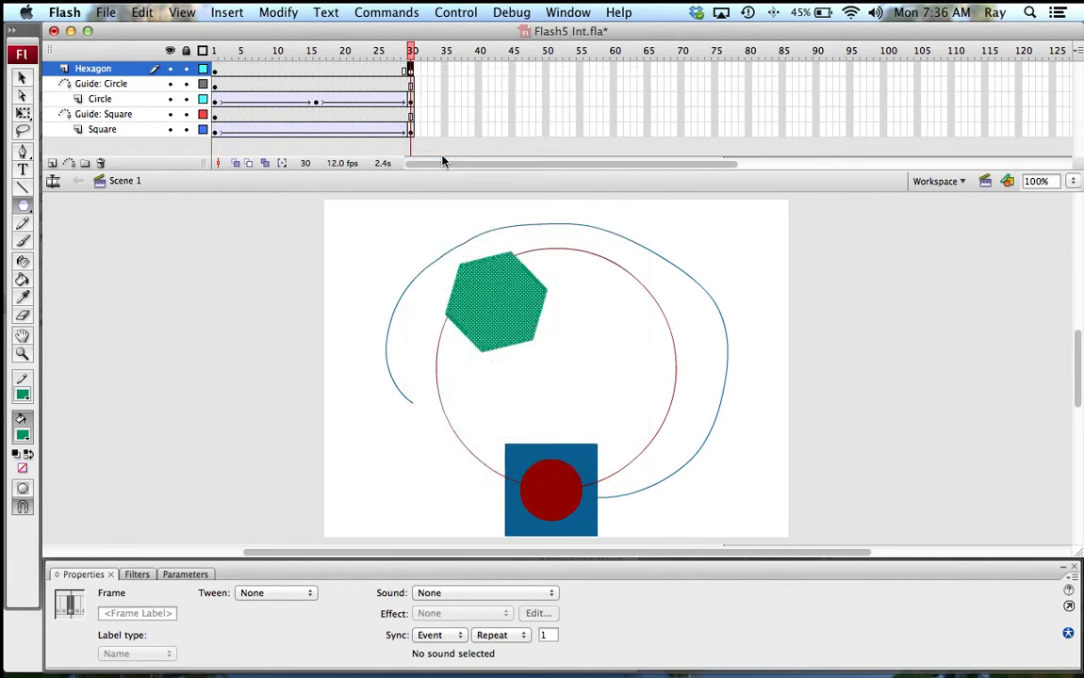
right_click(327, 74)
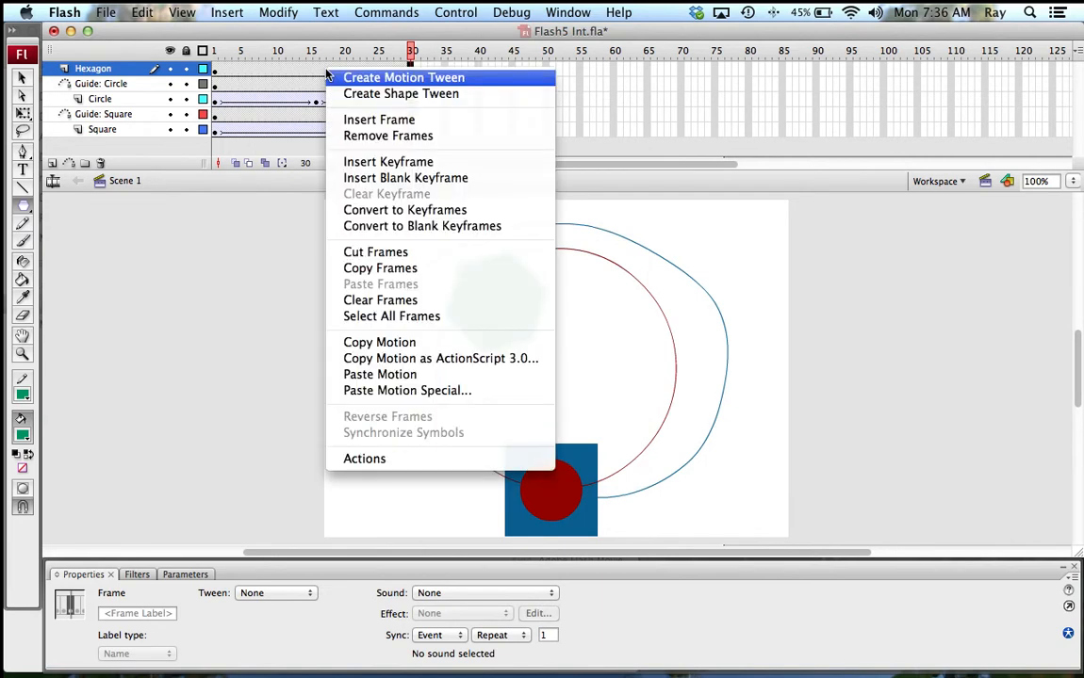
click(360, 79)
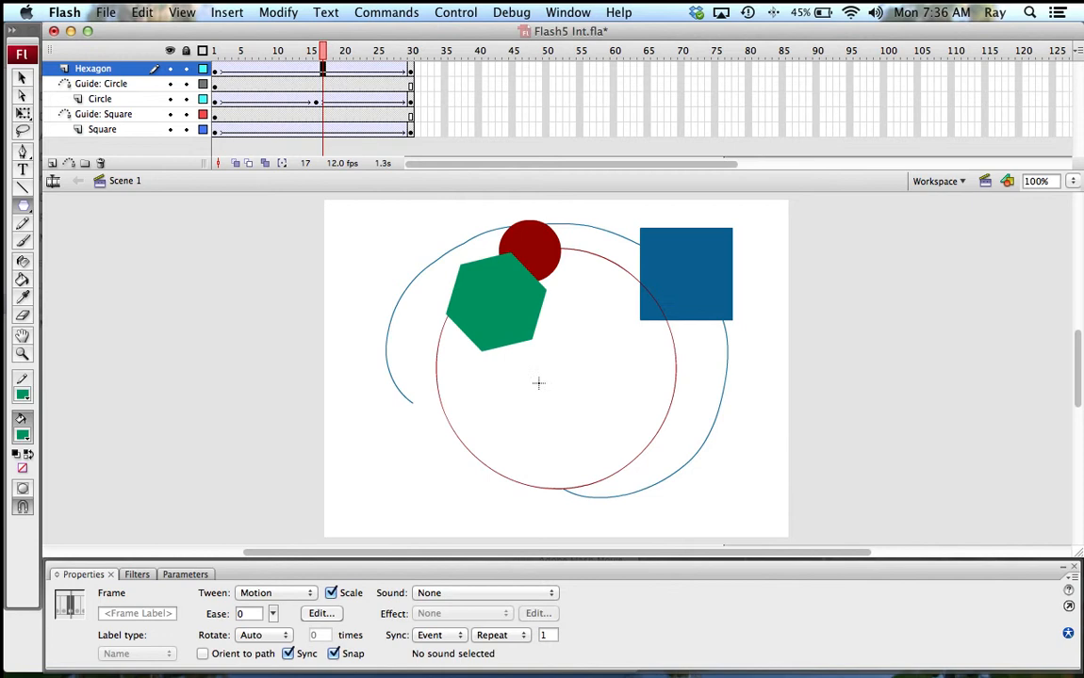
click(229, 12)
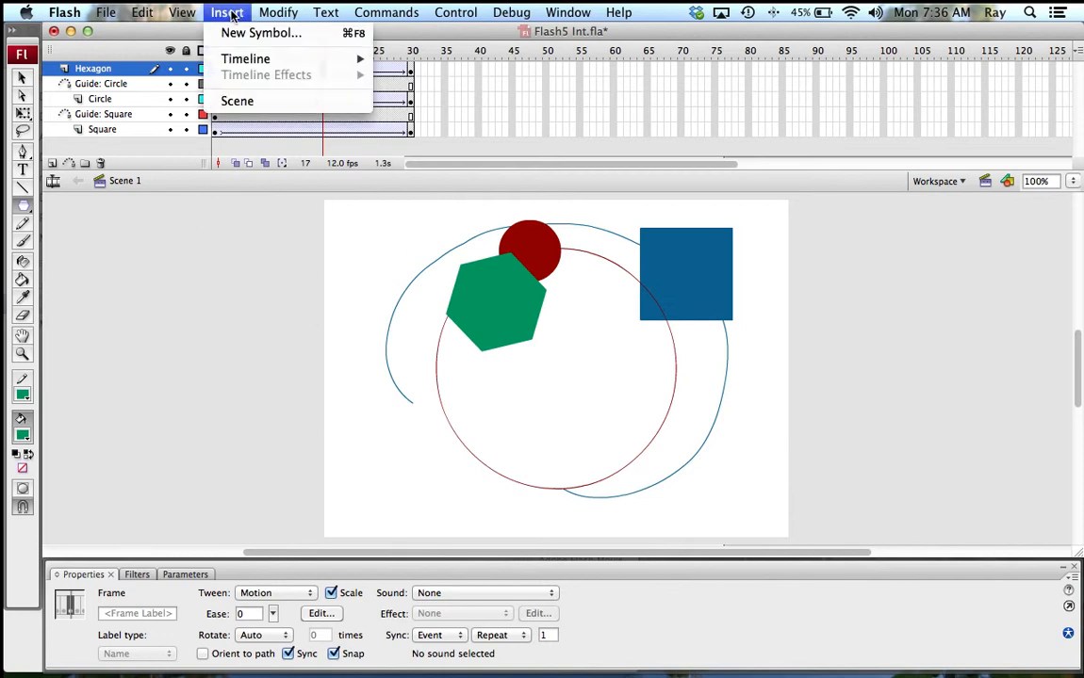
mouse_move(239, 61)
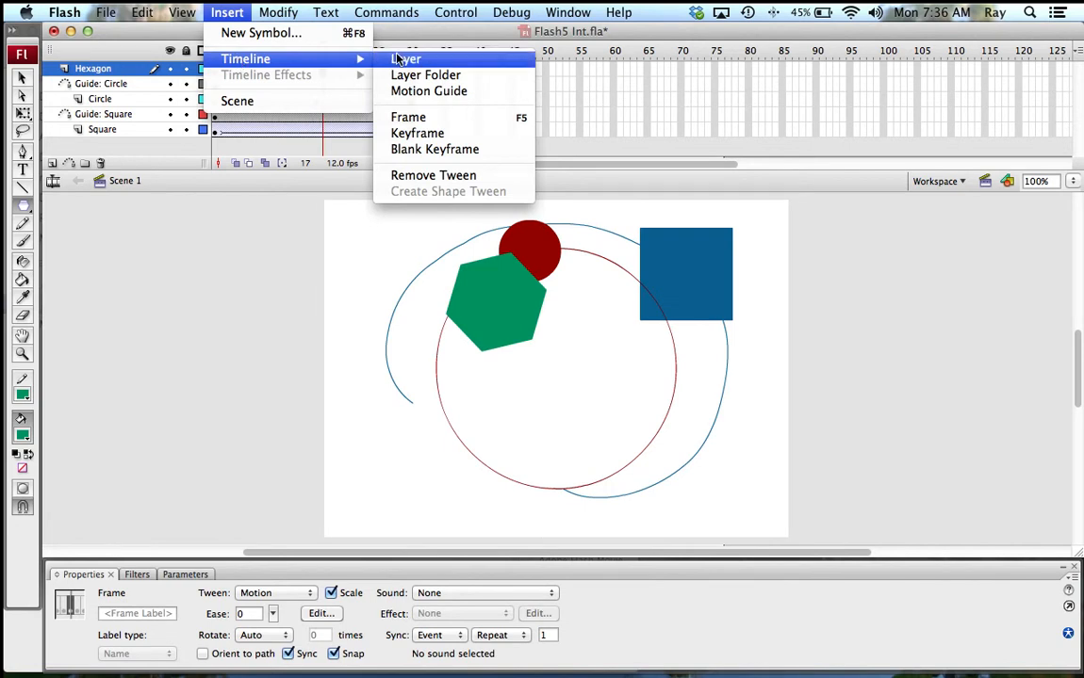
Step: Add a Guide: Hexagon layer and pencil a winding path from near the square down past the circle
click(72, 165)
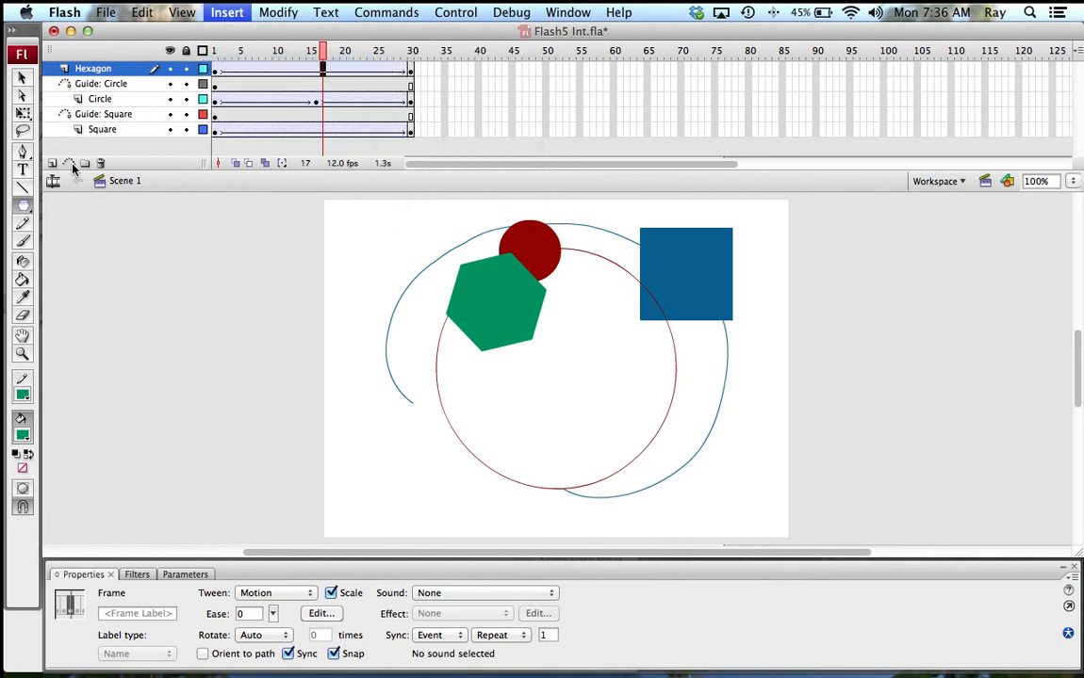
click(71, 165)
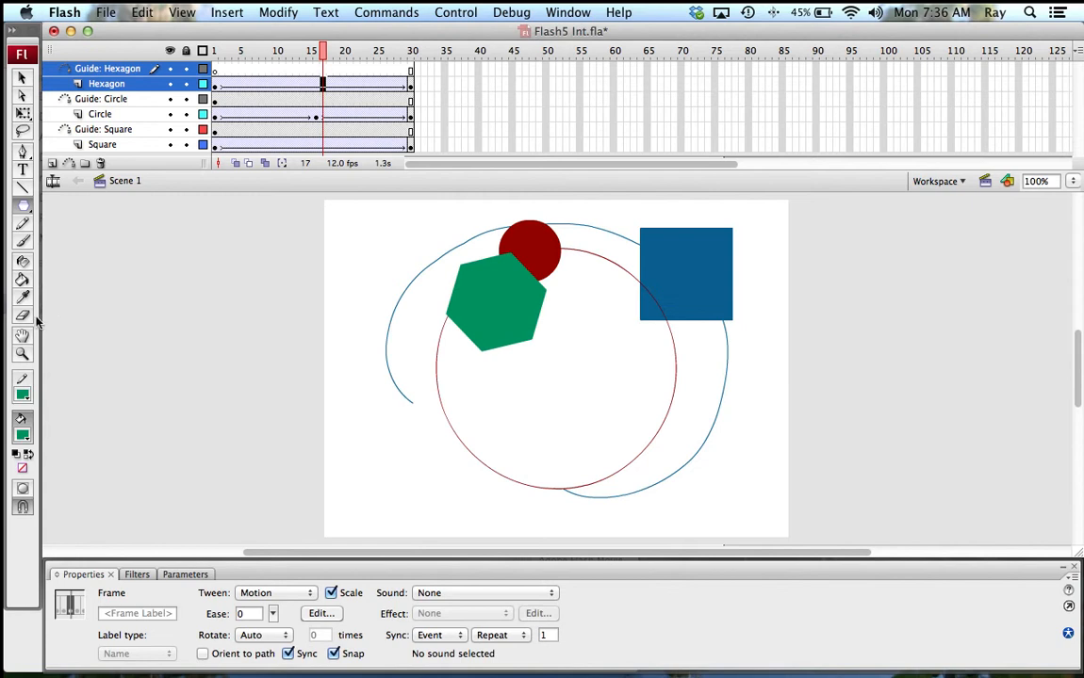
click(24, 224)
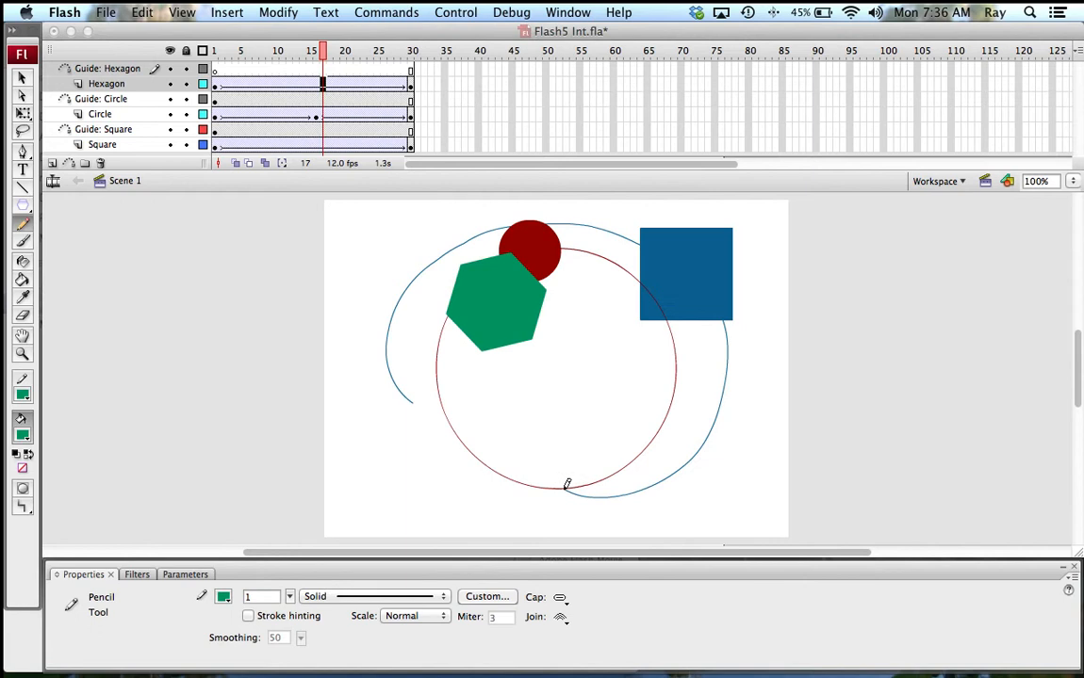
mouse_move(567, 485)
mouse_down()
mouse_move(523, 511)
mouse_move(470, 497)
mouse_move(439, 472)
mouse_move(431, 398)
mouse_move(531, 389)
mouse_move(590, 358)
mouse_move(623, 311)
mouse_move(637, 207)
mouse_up()
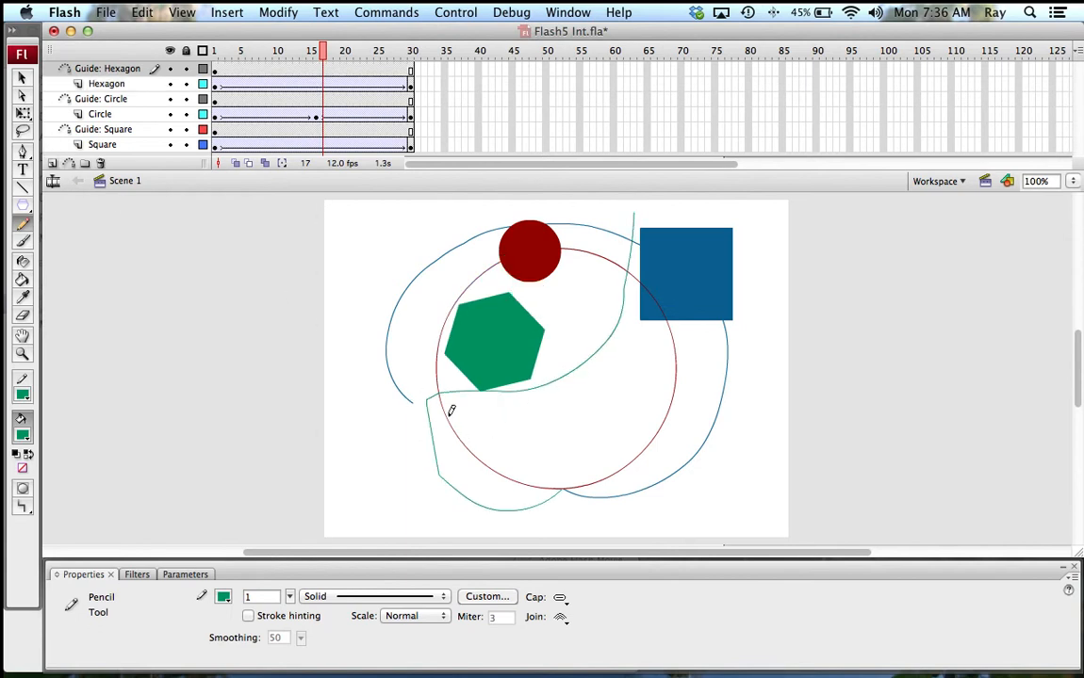
Step: Drag the hexagon guide line's segments and corners into smooth curves, extending a lower-left loop
click(22, 77)
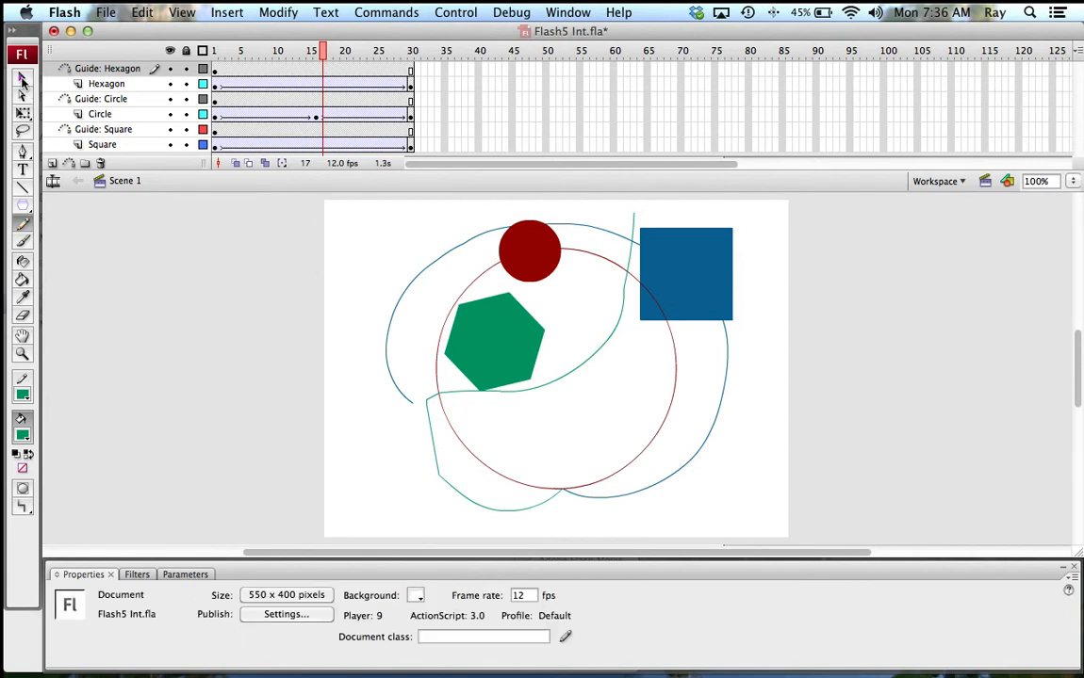
click(586, 372)
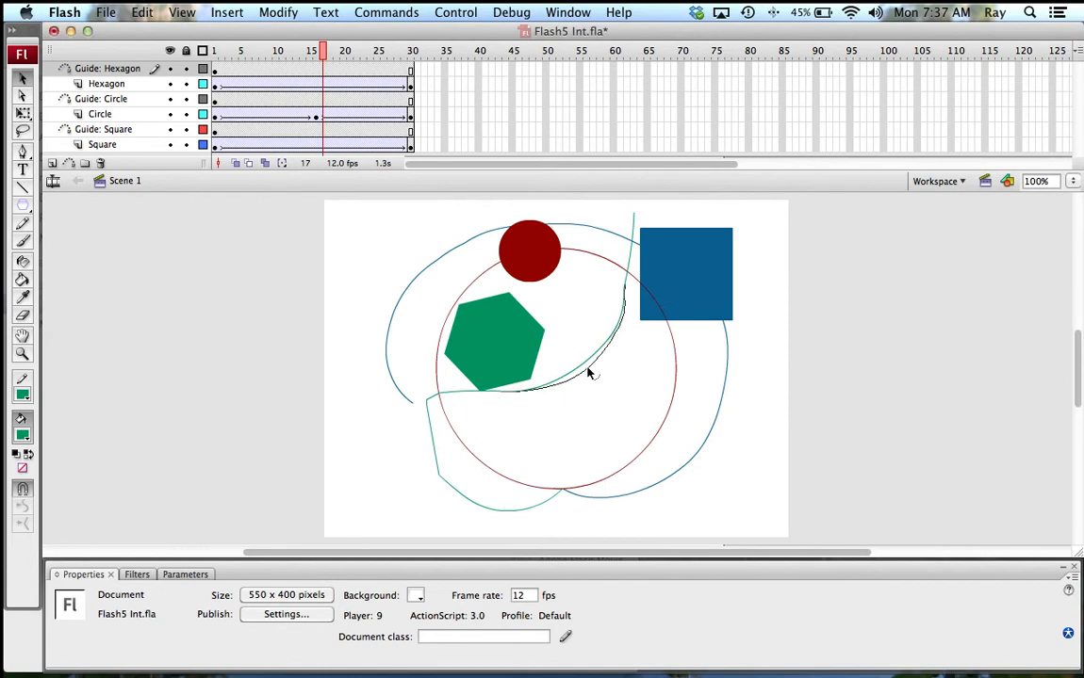
drag(586, 372, 590, 376)
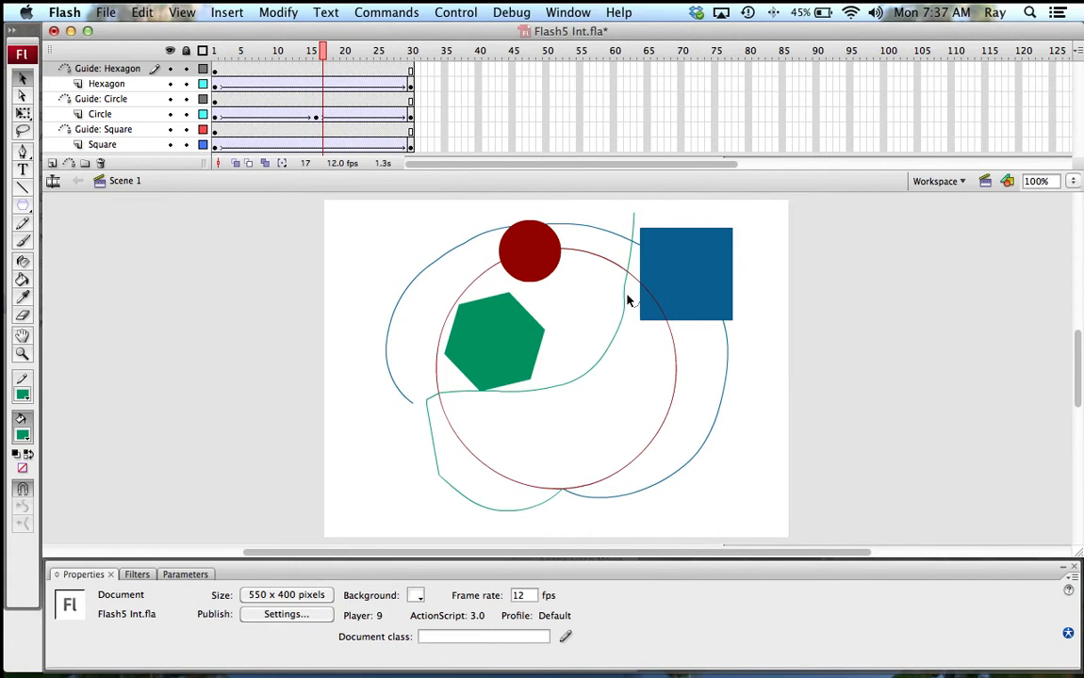
drag(627, 294, 629, 290)
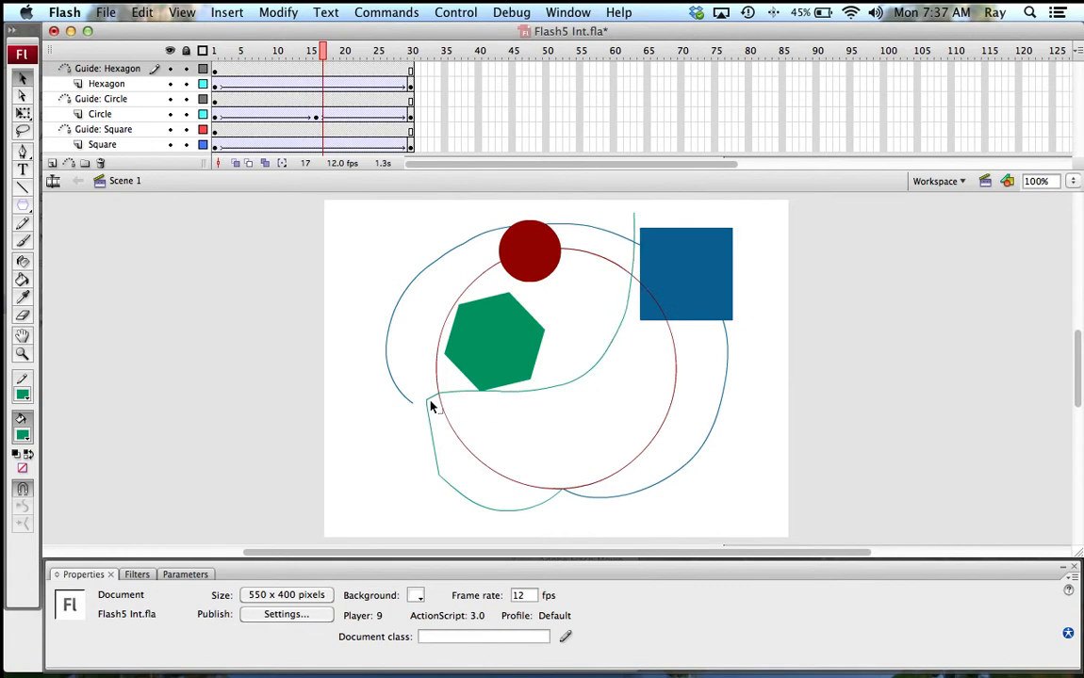
mouse_move(431, 404)
mouse_down()
mouse_move(466, 428)
mouse_move(430, 403)
mouse_up()
mouse_move(447, 394)
mouse_down()
mouse_move(456, 404)
mouse_move(452, 385)
mouse_up()
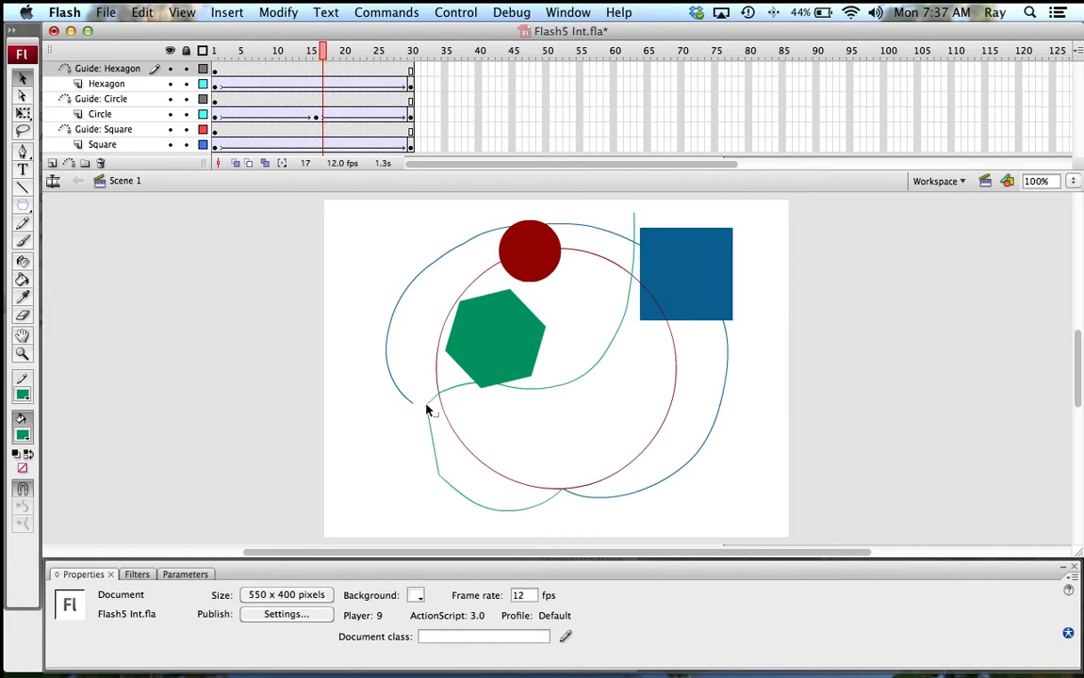
drag(427, 407, 421, 436)
Step: At frame 1, snap the hexagon onto the guide's top end (X 367.2, Y 49.6)
click(218, 85)
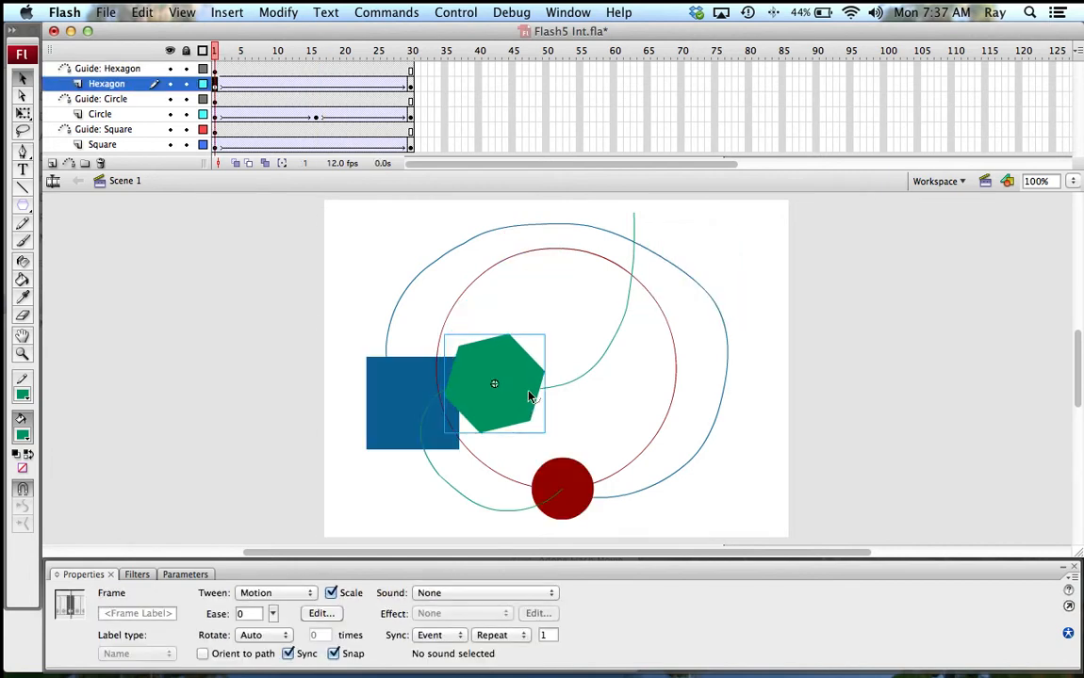
drag(530, 396, 537, 401)
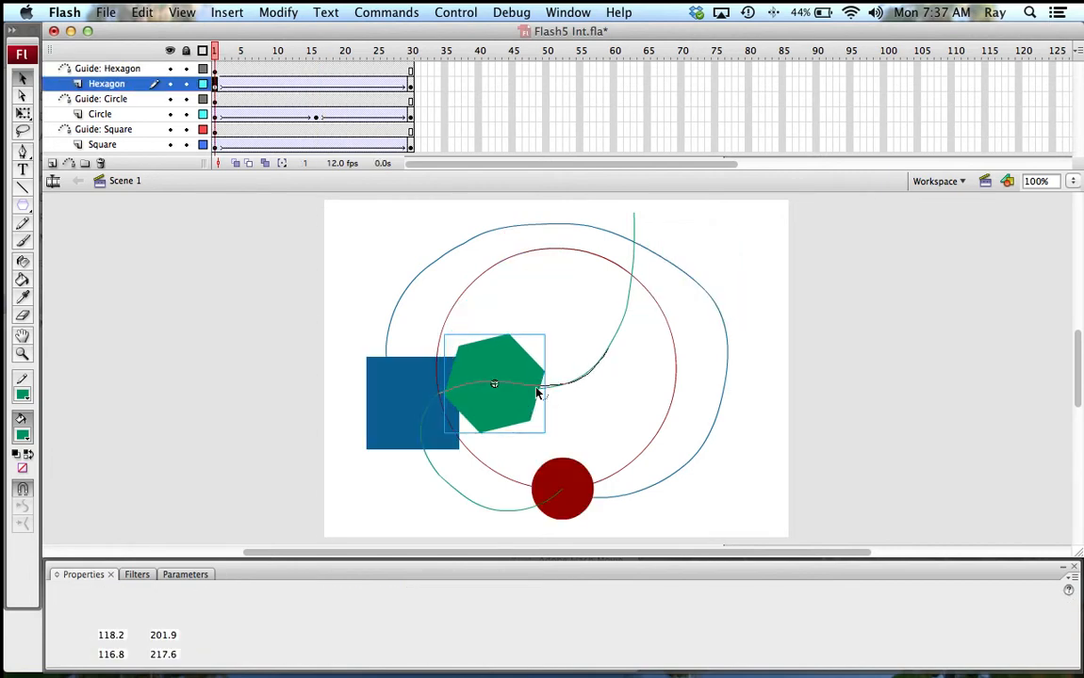
click(537, 394)
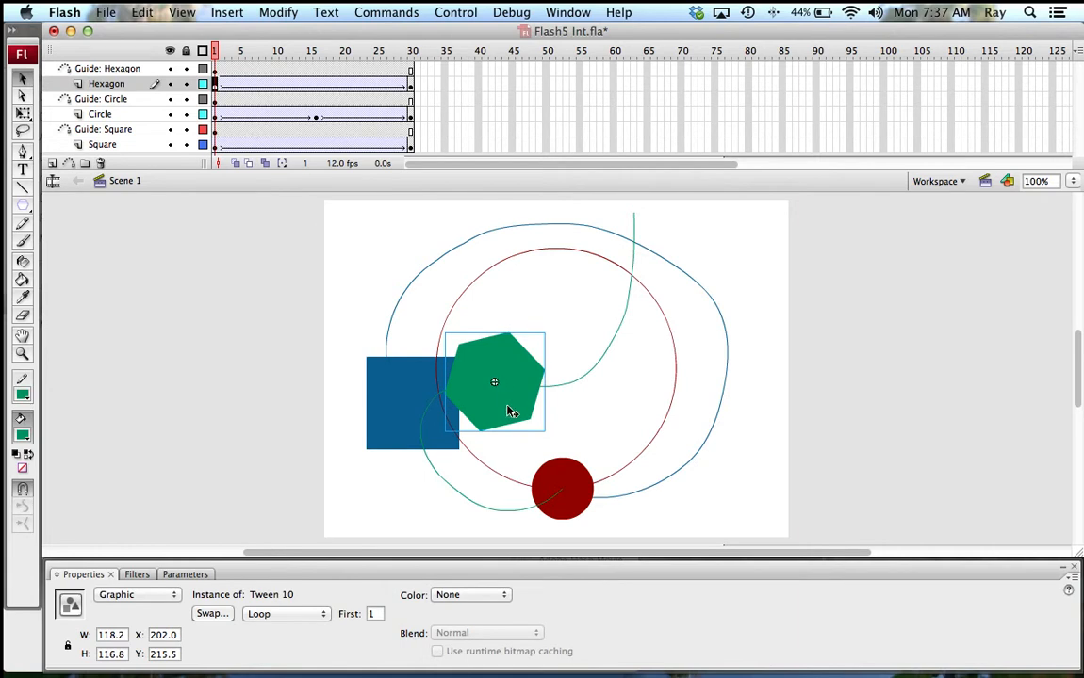
drag(509, 412, 648, 268)
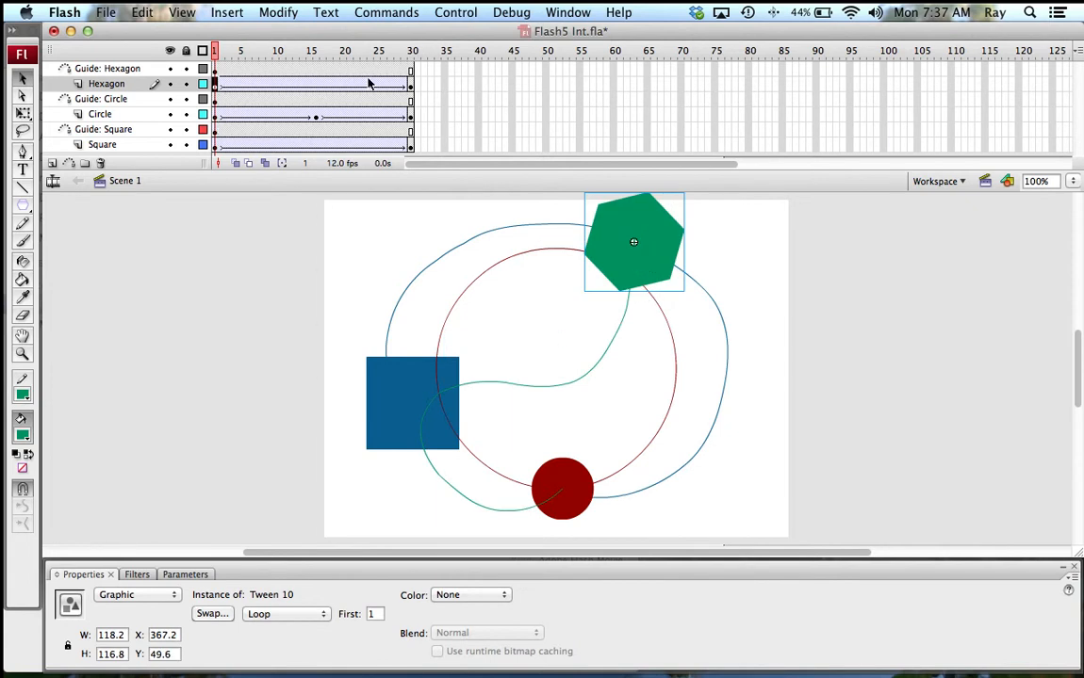
click(411, 84)
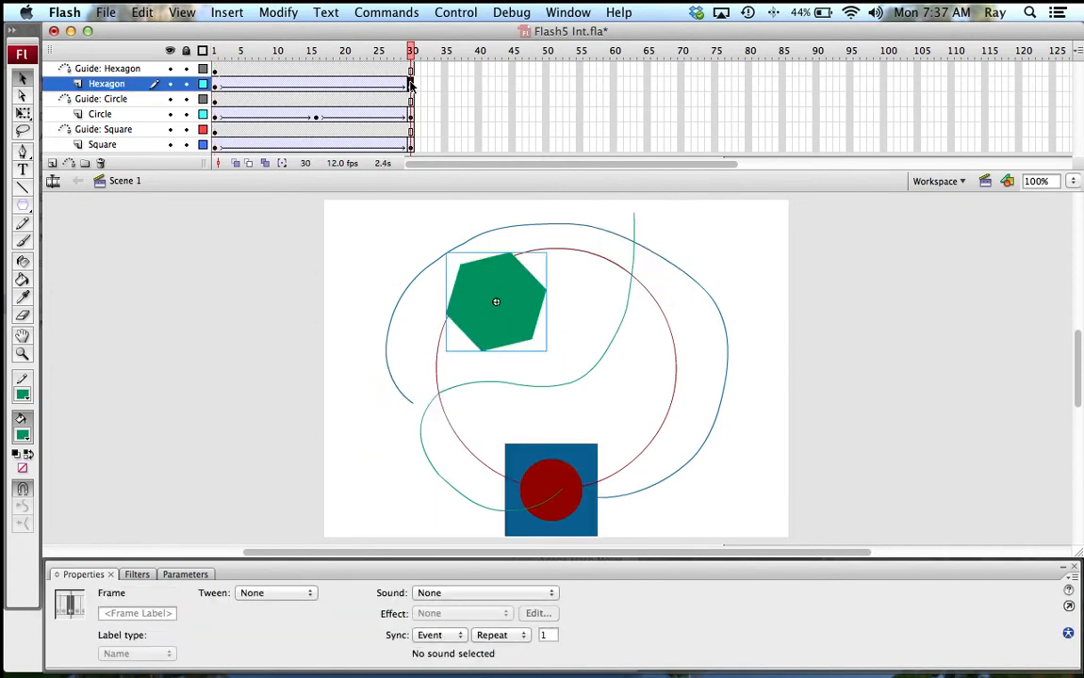
Step: At frame 30, snap the hexagon to the guide's bottom end over the square (X 270.4, Y 352.4)
drag(525, 331, 571, 533)
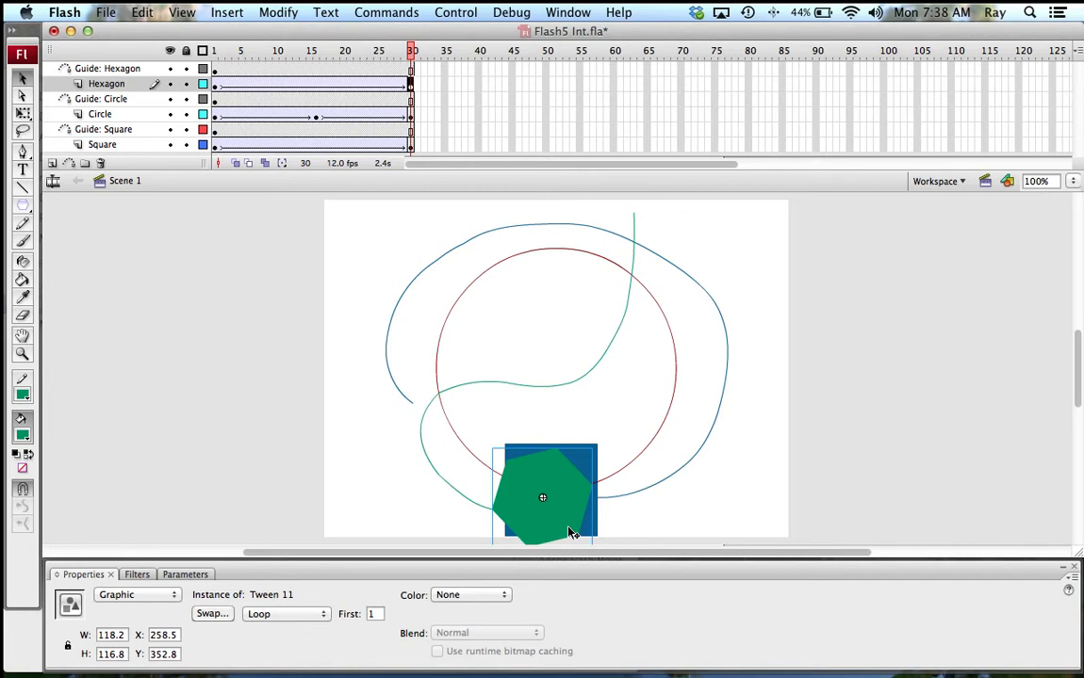
click(412, 56)
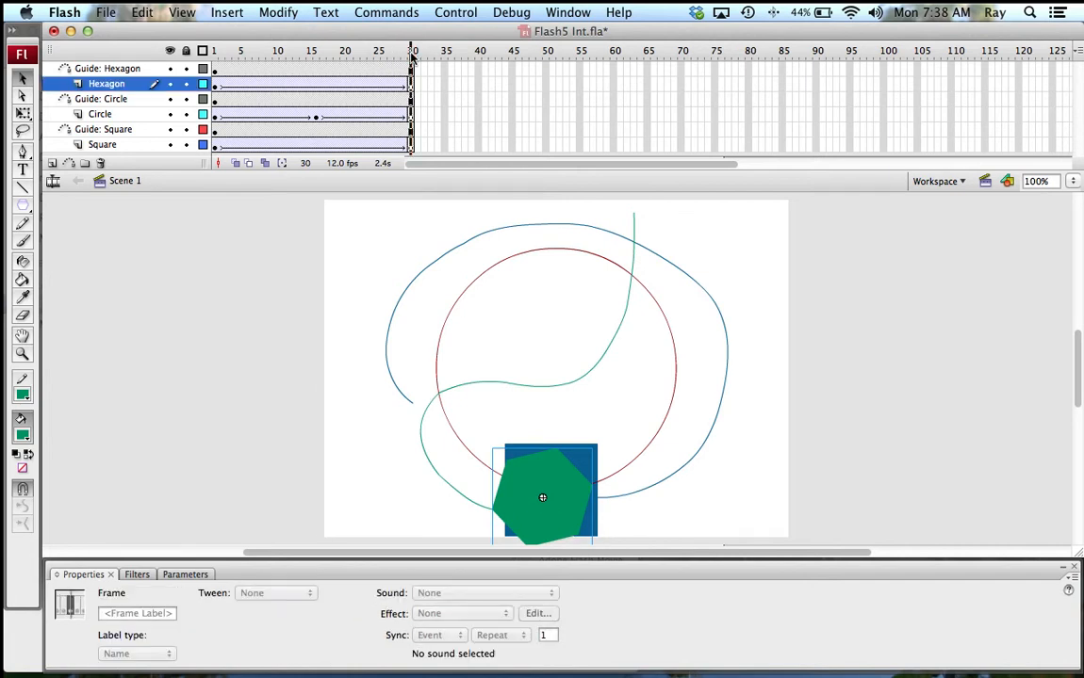
mouse_move(412, 57)
mouse_down()
mouse_move(364, 55)
mouse_move(412, 54)
mouse_up()
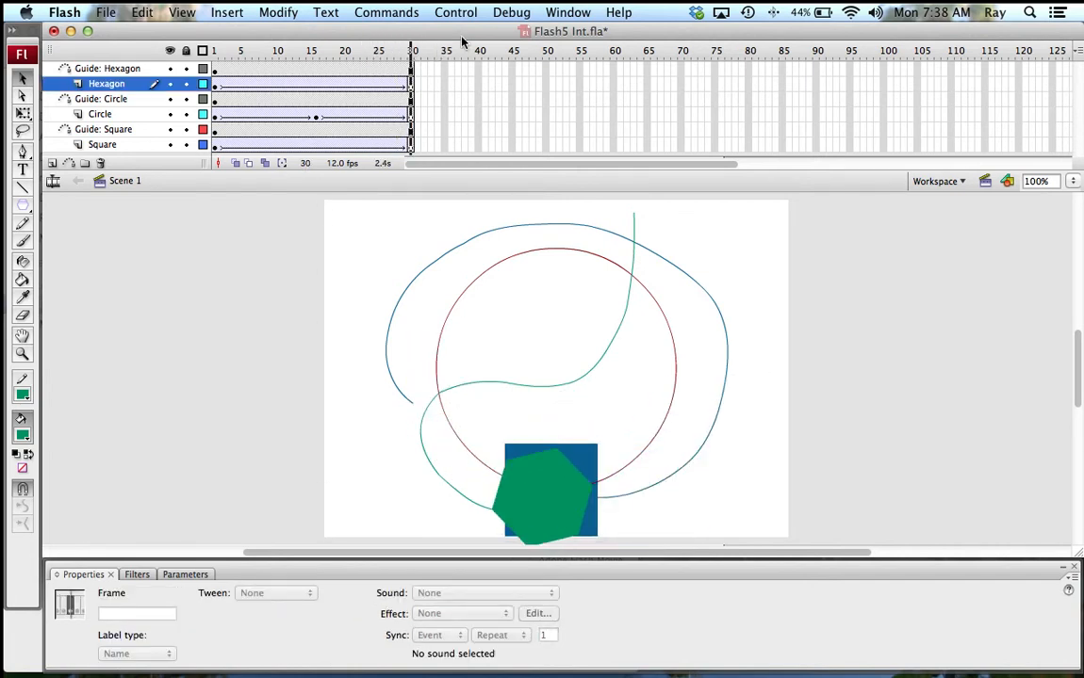
click(565, 517)
mouse_move(566, 517)
mouse_down()
mouse_move(577, 509)
mouse_move(496, 528)
mouse_move(576, 505)
mouse_move(577, 519)
mouse_up()
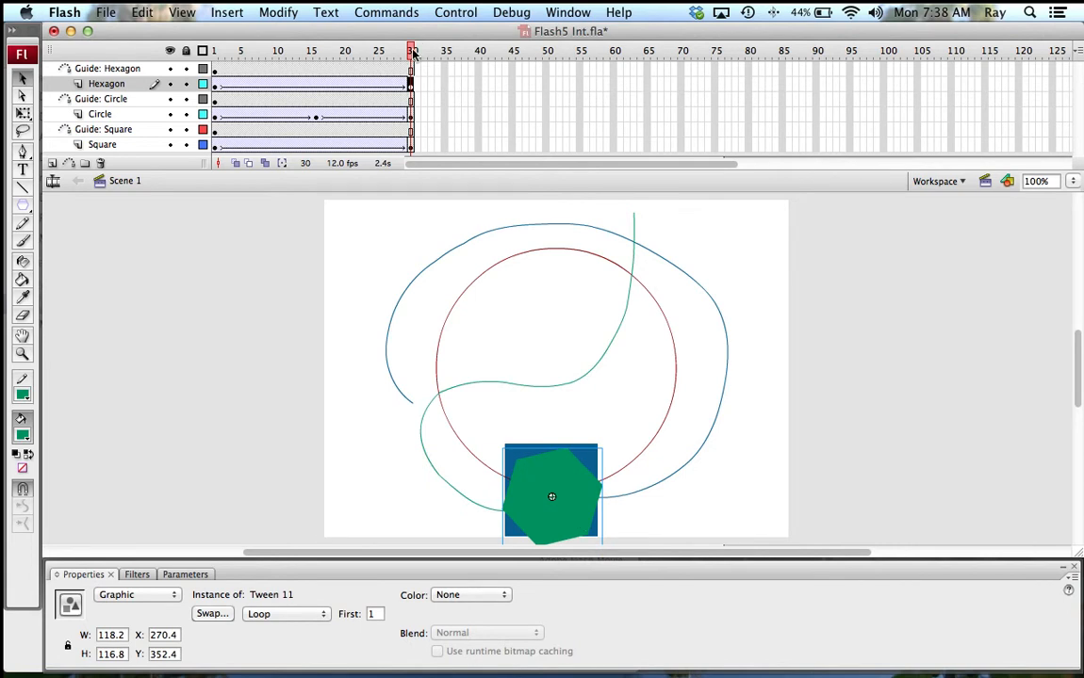
mouse_move(412, 54)
mouse_down()
mouse_move(201, 62)
mouse_move(416, 44)
mouse_up()
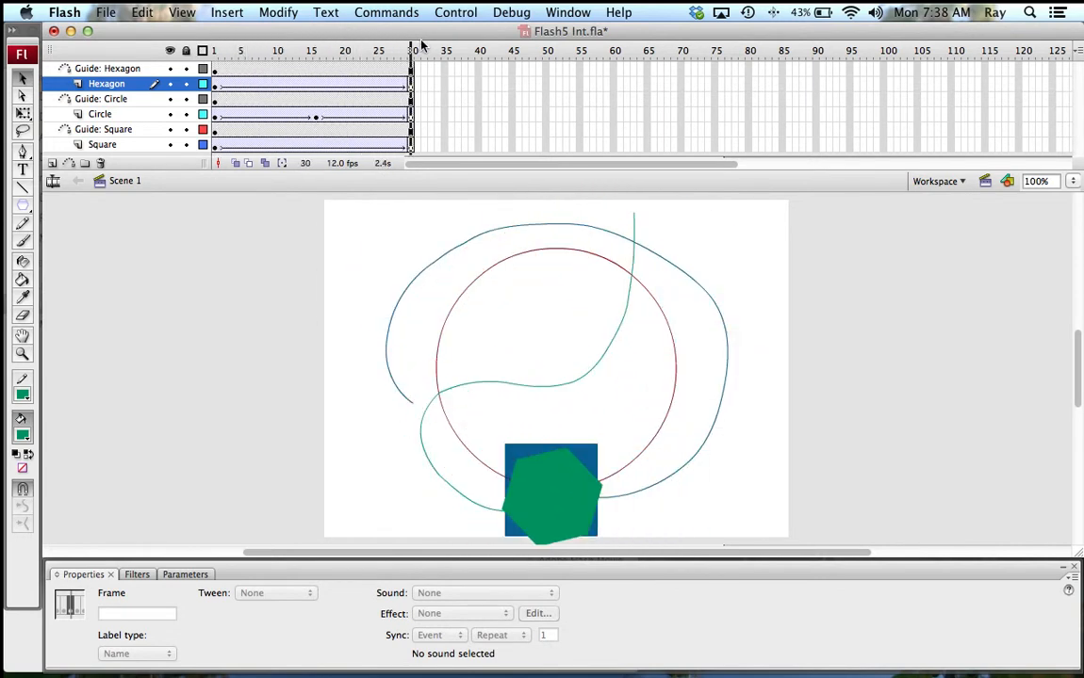
click(586, 506)
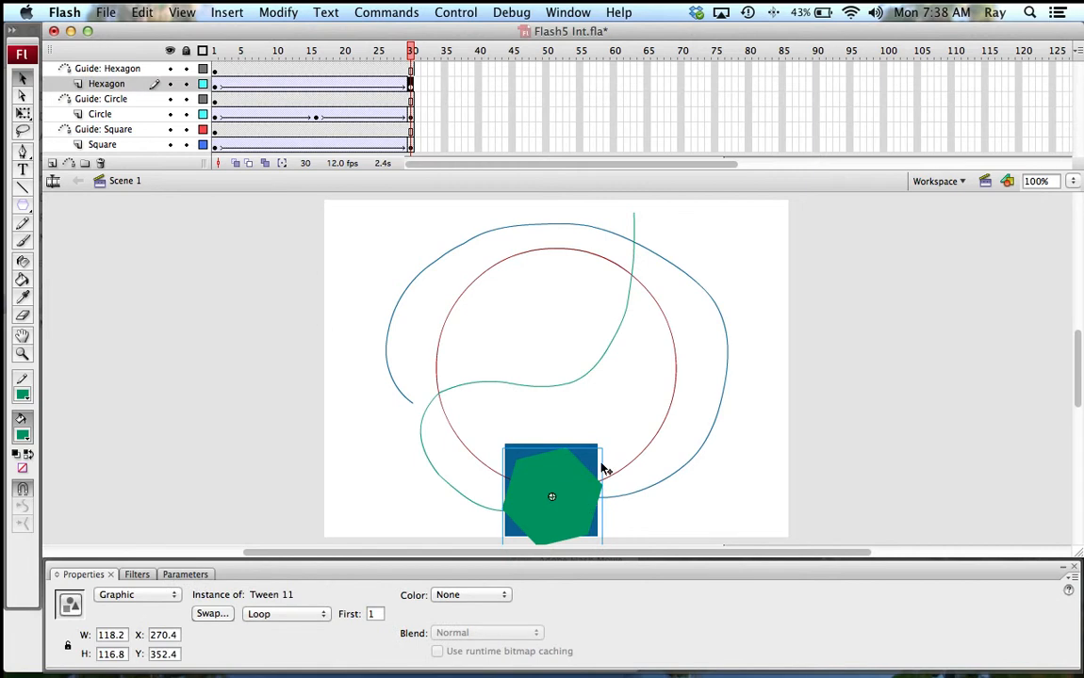
click(604, 468)
Step: Free-transform the frame-30 hexagon down to 43.5 × 43.0 inside the red circle, then play the animation
click(586, 490)
right_click(586, 490)
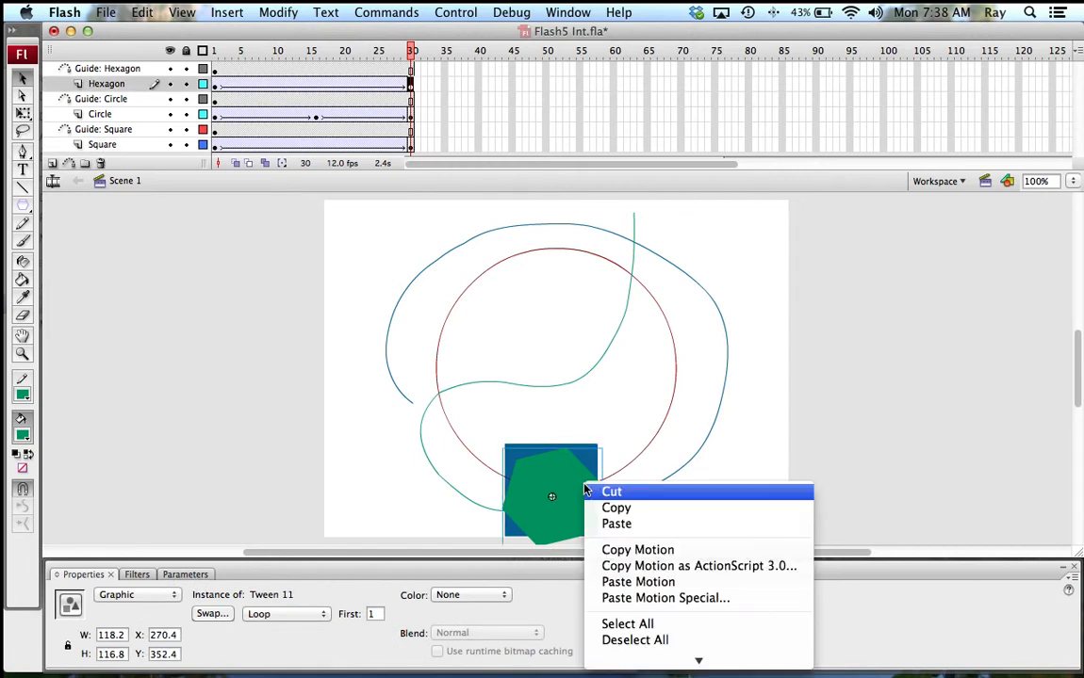
mouse_move(671, 659)
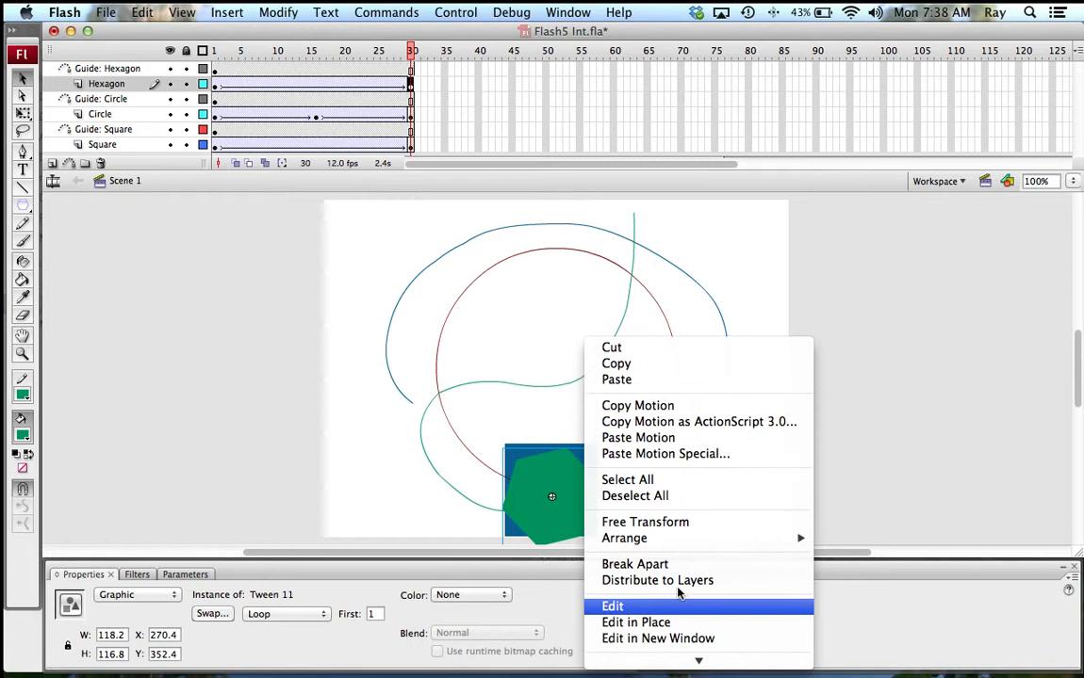
click(668, 523)
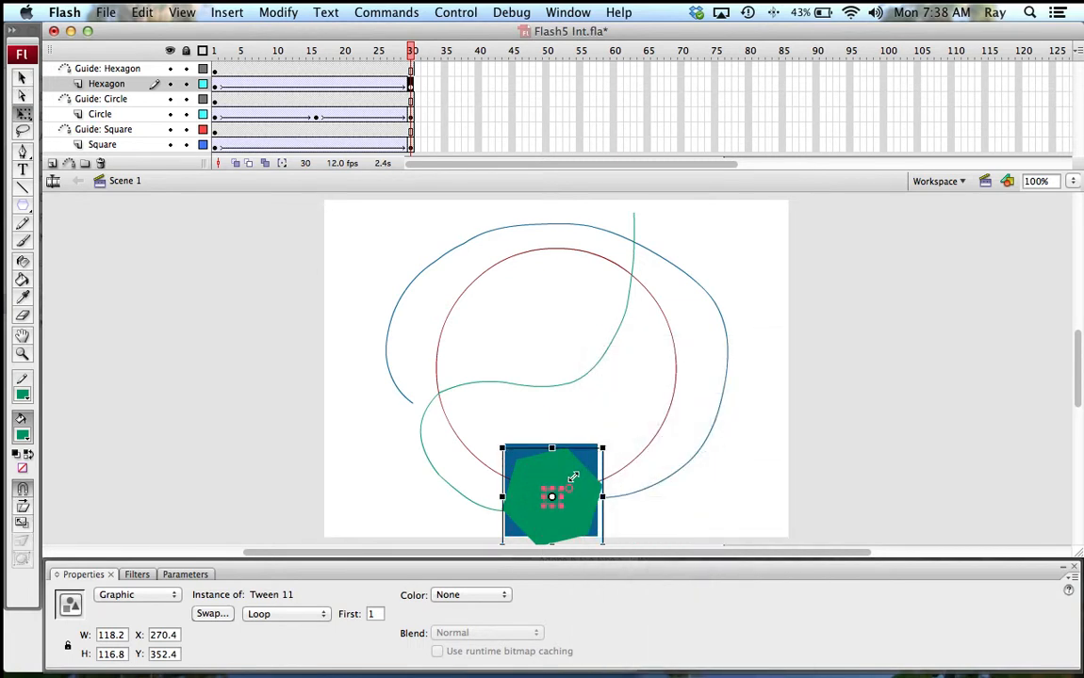
drag(602, 448, 573, 478)
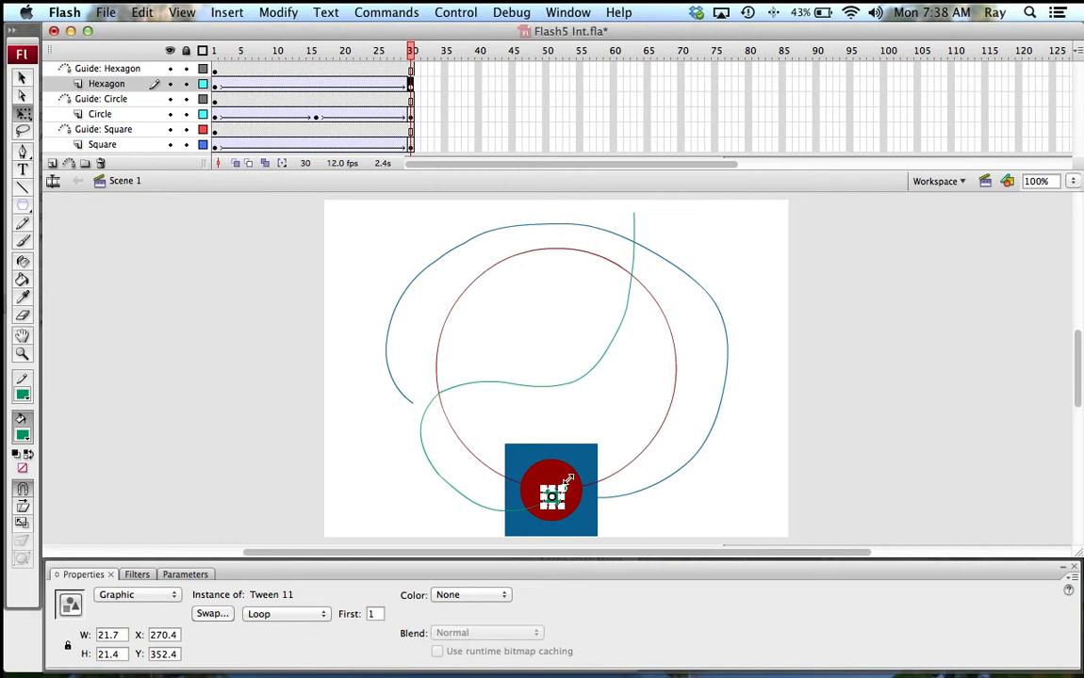
mouse_move(568, 480)
mouse_down()
mouse_move(562, 489)
mouse_move(570, 480)
mouse_up()
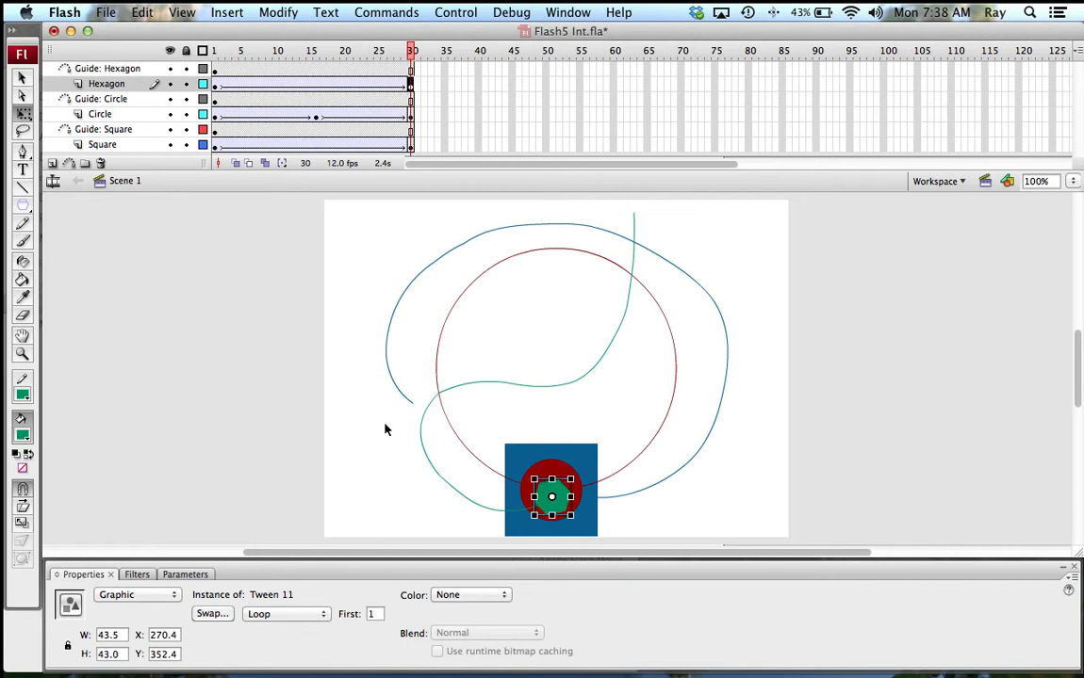
key(Return)
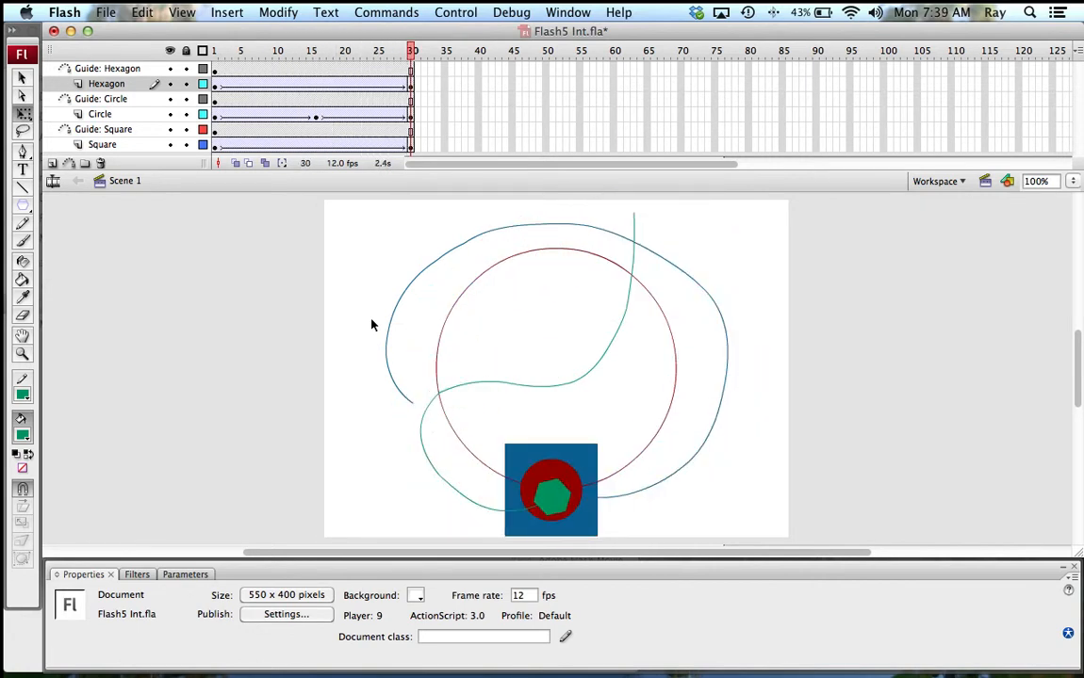
key(super+Return)
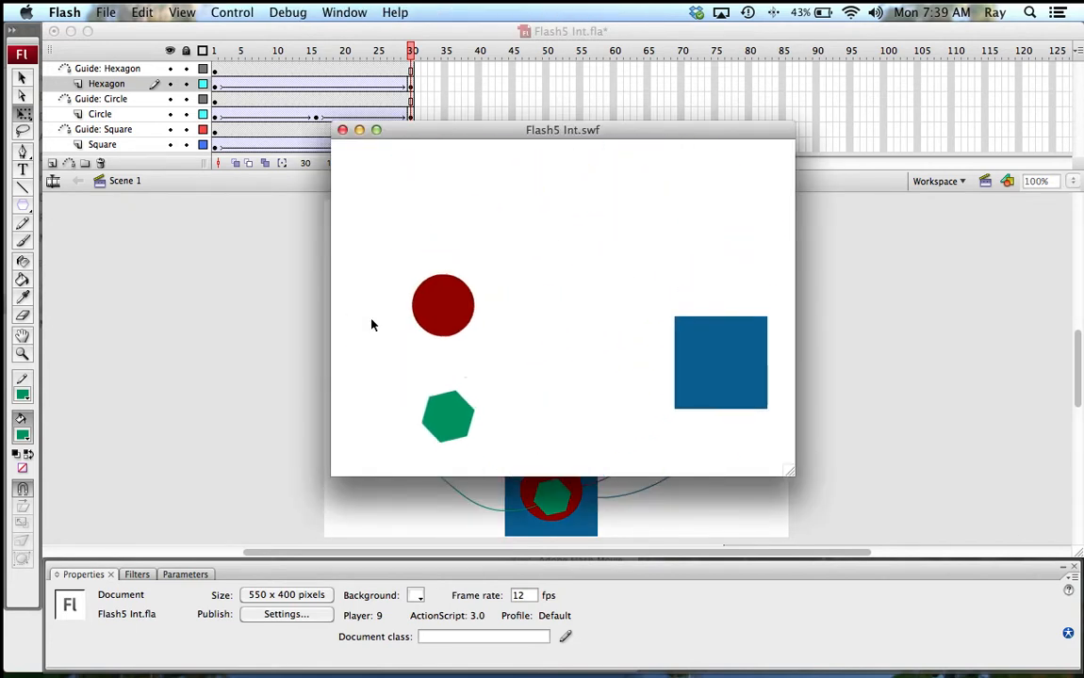
key(super+w)
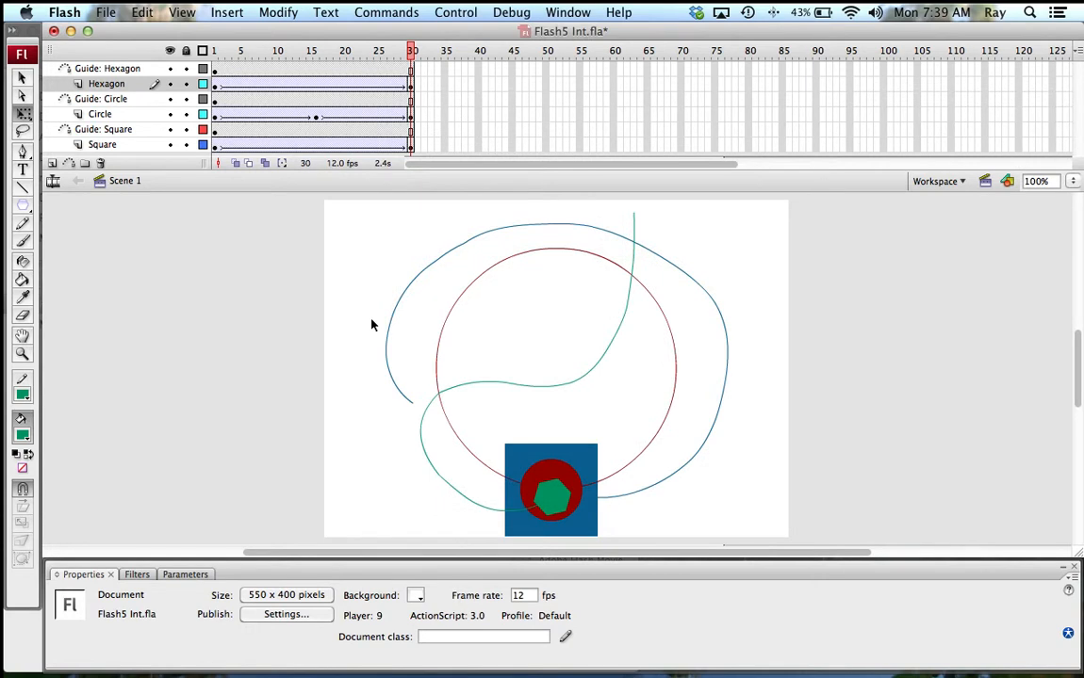